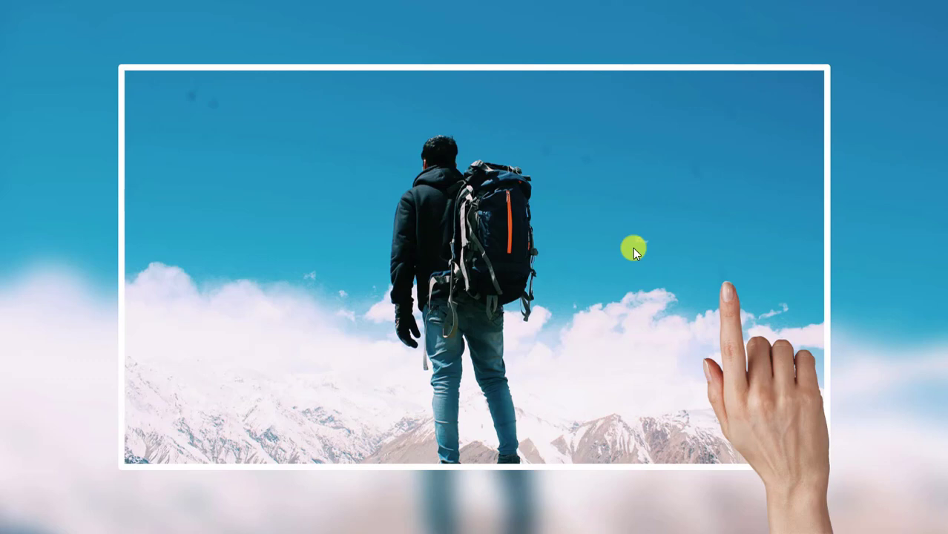
Leave the slideshow, start a new blank Presentation2, and switch its slide to the Blank layout.
{"action": "key", "text": "Escape"}
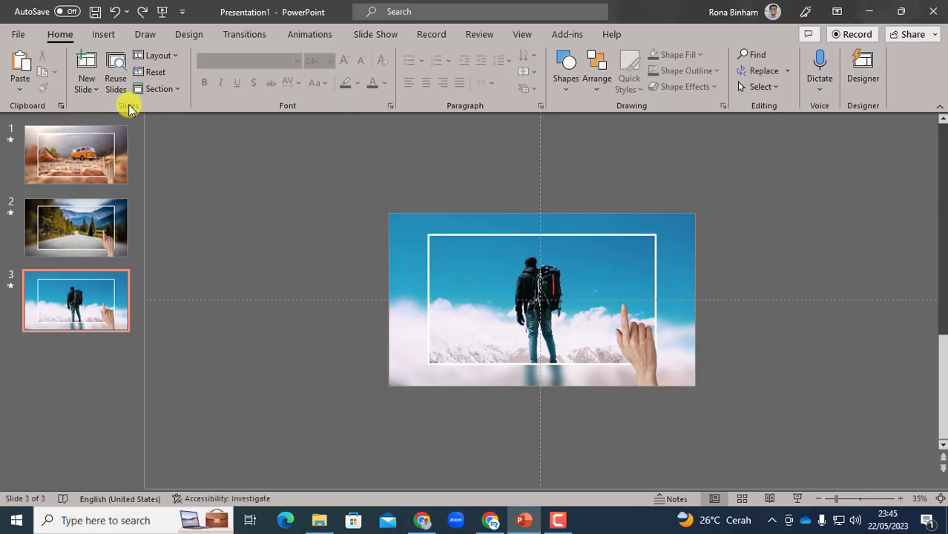
{"action": "left_click", "coordinate": [22, 35]}
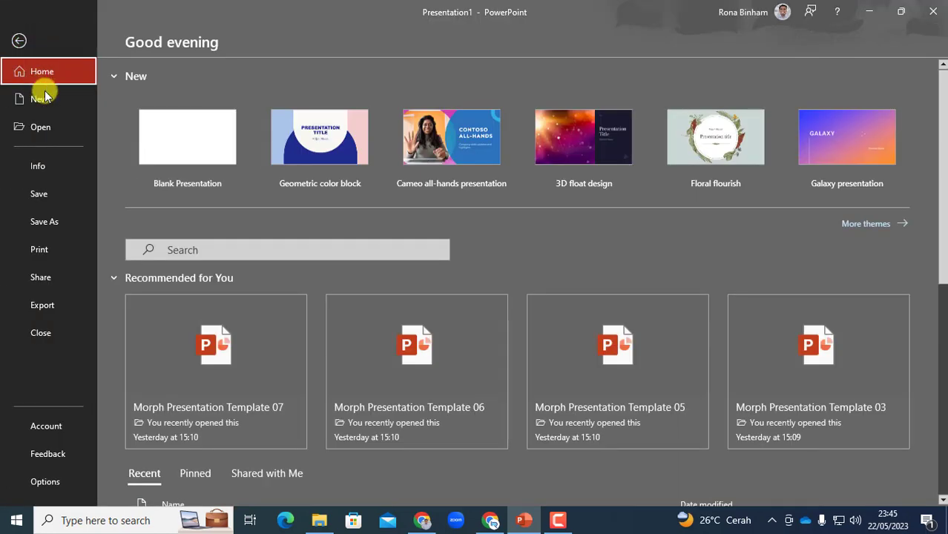
{"action": "left_click", "coordinate": [214, 150]}
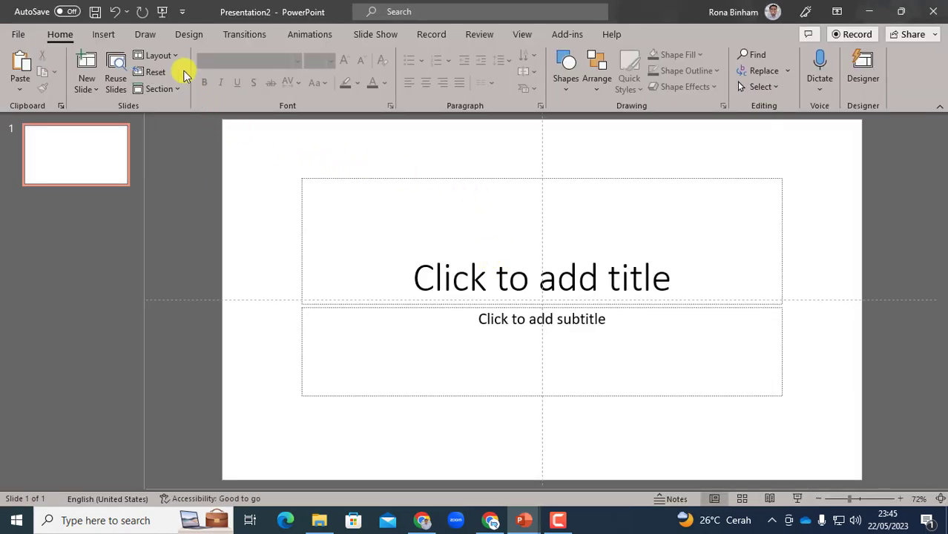
{"action": "left_click", "coordinate": [177, 57]}
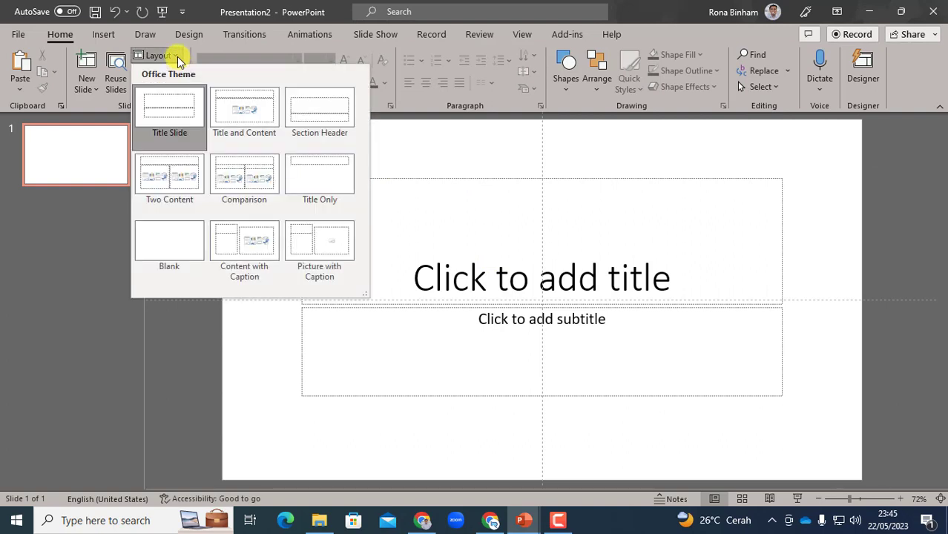
{"action": "left_click", "coordinate": [179, 230]}
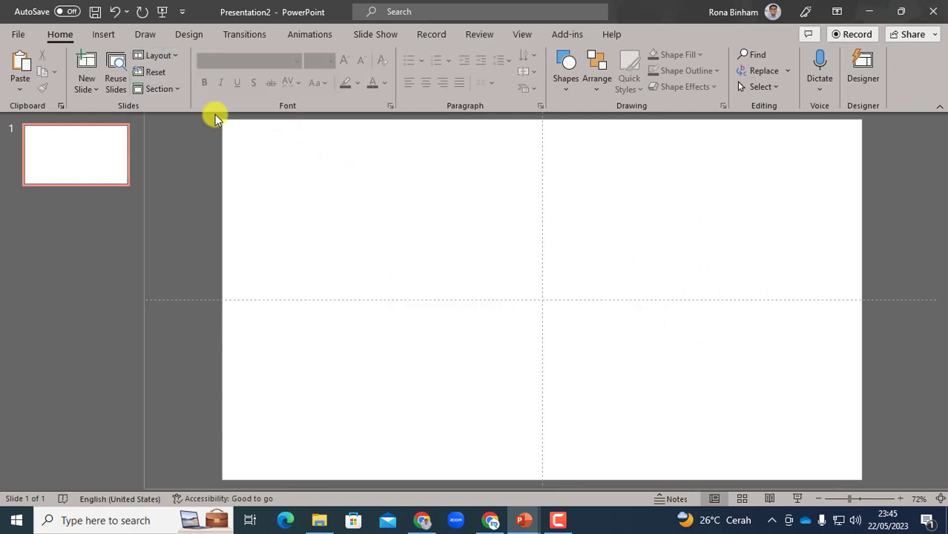
Insert the orange van photo from this computer onto the blank slide.
{"action": "left_click", "coordinate": [108, 37]}
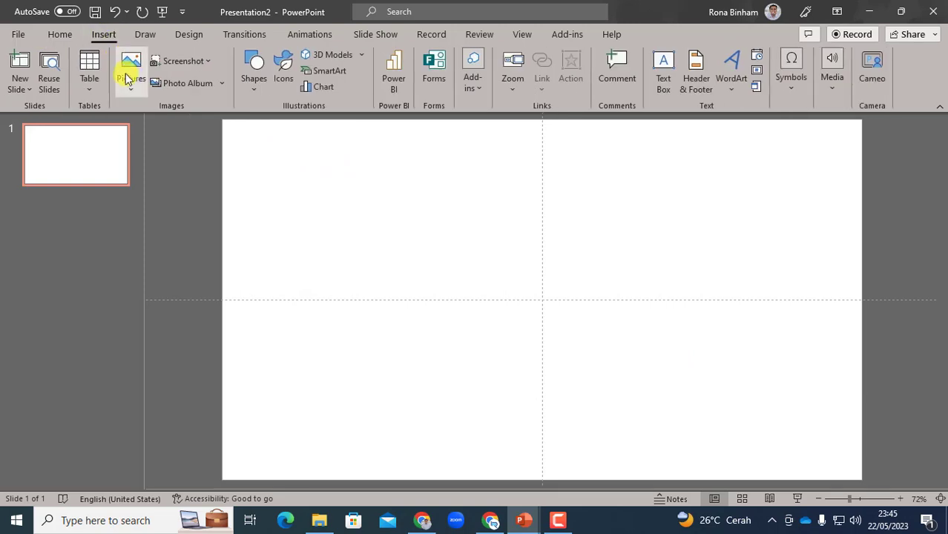
{"action": "left_click", "coordinate": [130, 80]}
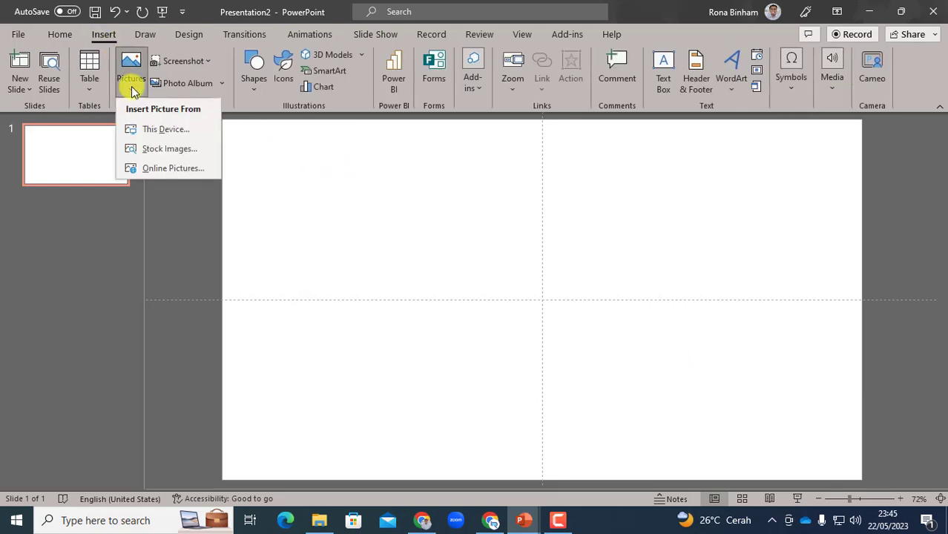
{"action": "left_click", "coordinate": [167, 129]}
{"action": "left_click", "coordinate": [433, 145]}
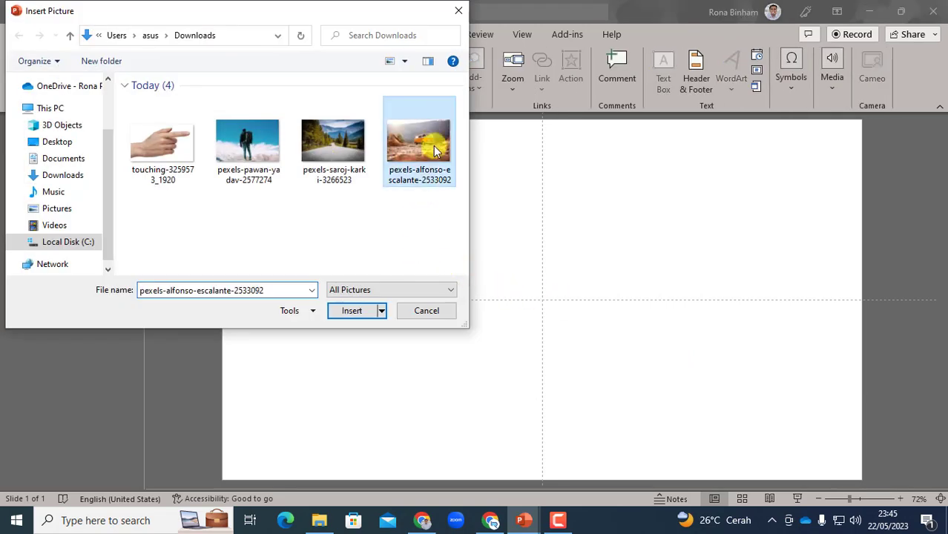
{"action": "left_click", "coordinate": [364, 313]}
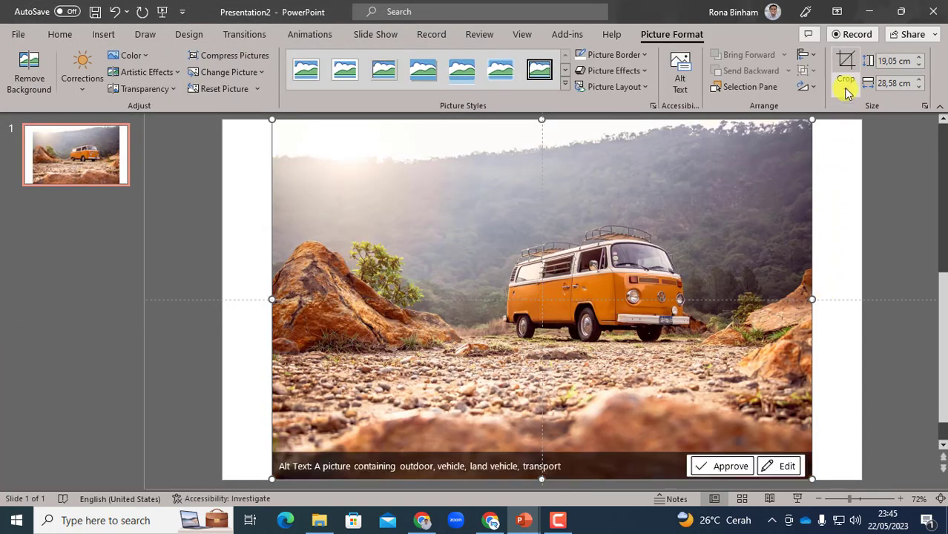
Crop the van photo to 16:9 and stretch it to cover the slide at 19,05 × 33,87 cm.
{"action": "left_click", "coordinate": [845, 83]}
{"action": "mouse_move", "coordinate": [883, 147]}
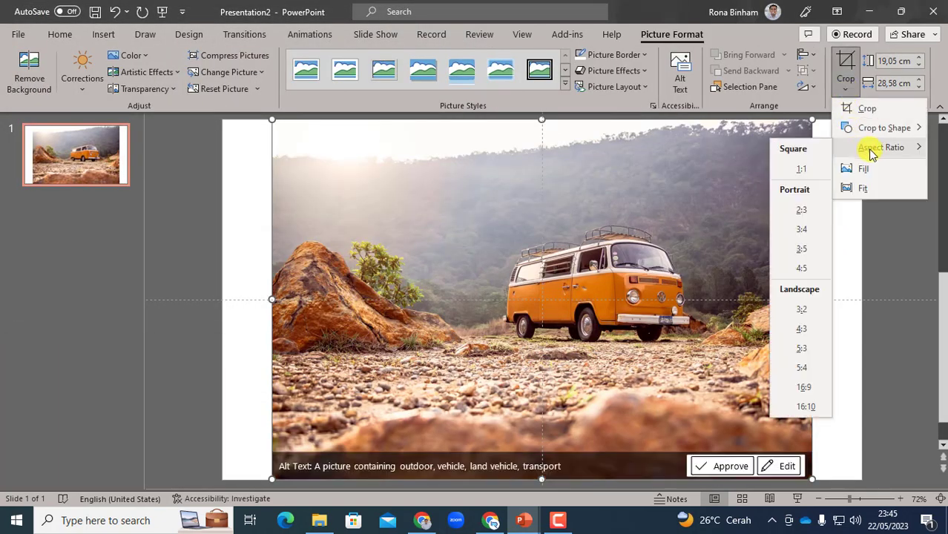
{"action": "left_click", "coordinate": [821, 388]}
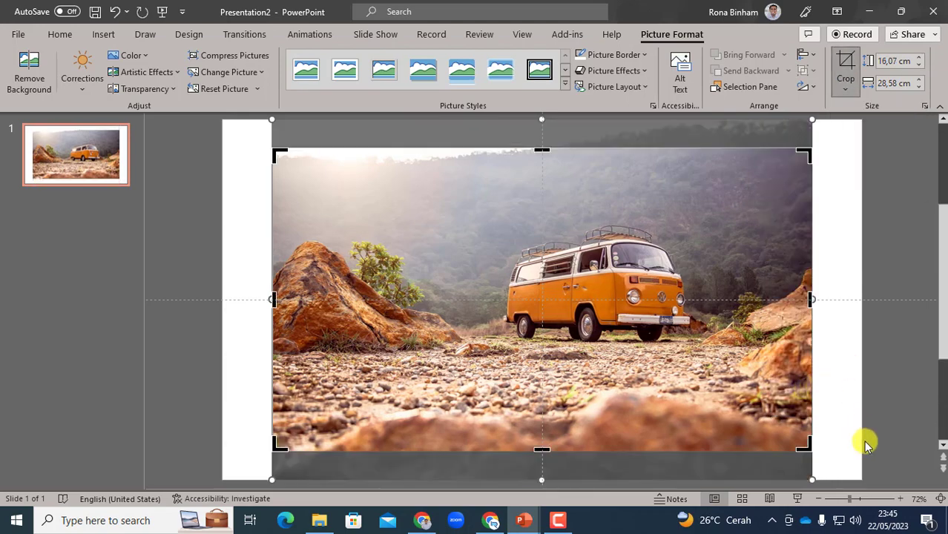
{"action": "left_click", "coordinate": [889, 231]}
{"action": "left_click", "coordinate": [484, 273]}
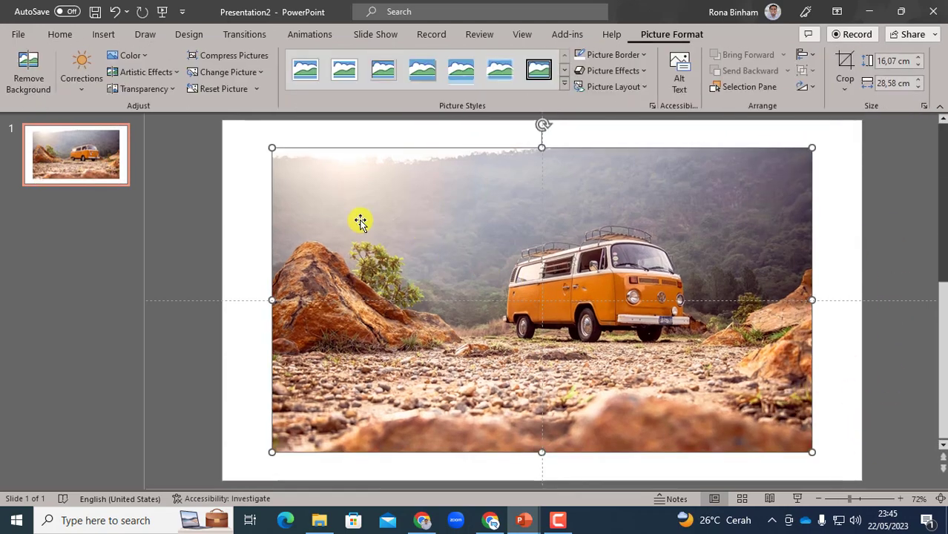
{"action": "left_click_drag", "start_coordinate": [359, 220], "coordinate": [304, 172]}
{"action": "left_click_drag", "start_coordinate": [764, 428], "coordinate": [860, 462]}
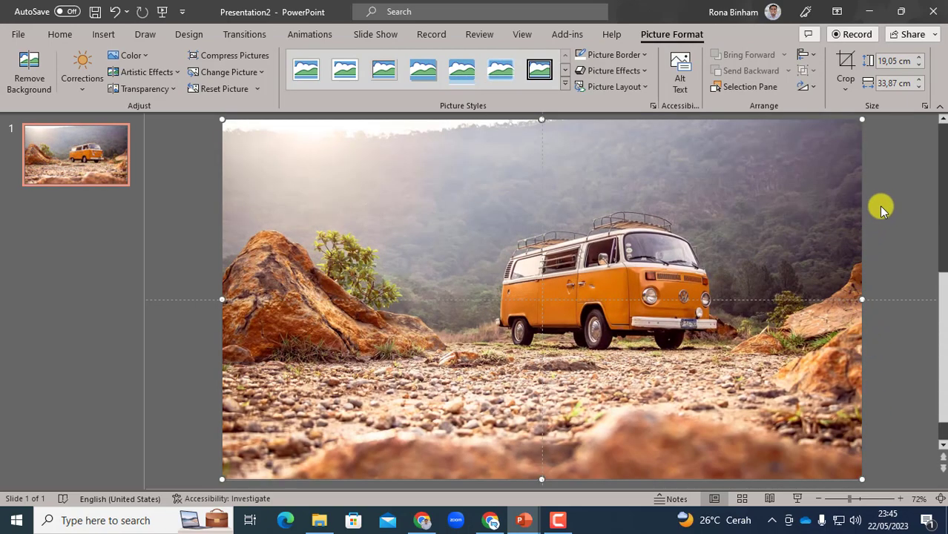
Shrink the copy of the van photo to 14,19 × 25,23 cm and move it toward the centre.
{"action": "left_click", "coordinate": [878, 205]}
{"action": "left_click", "coordinate": [592, 203]}
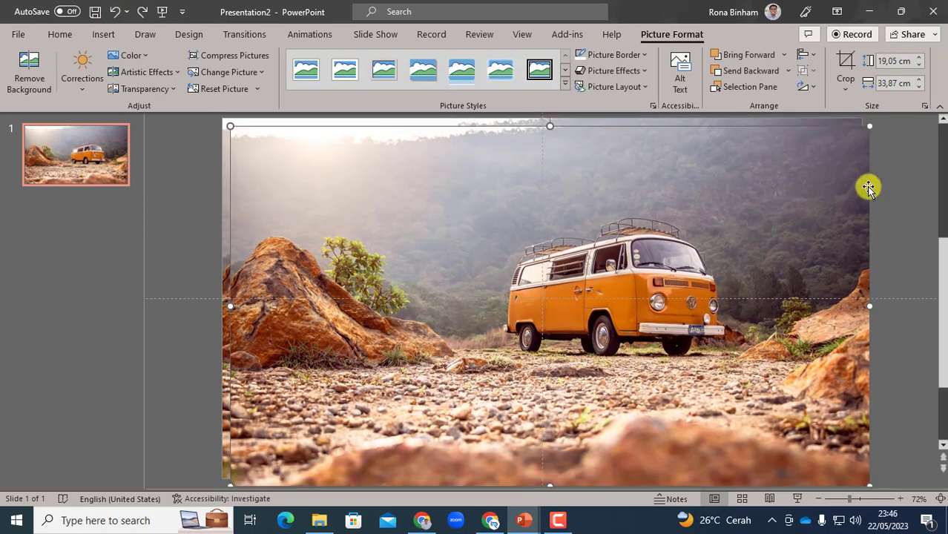
{"action": "left_click_drag", "start_coordinate": [872, 127], "coordinate": [706, 217]}
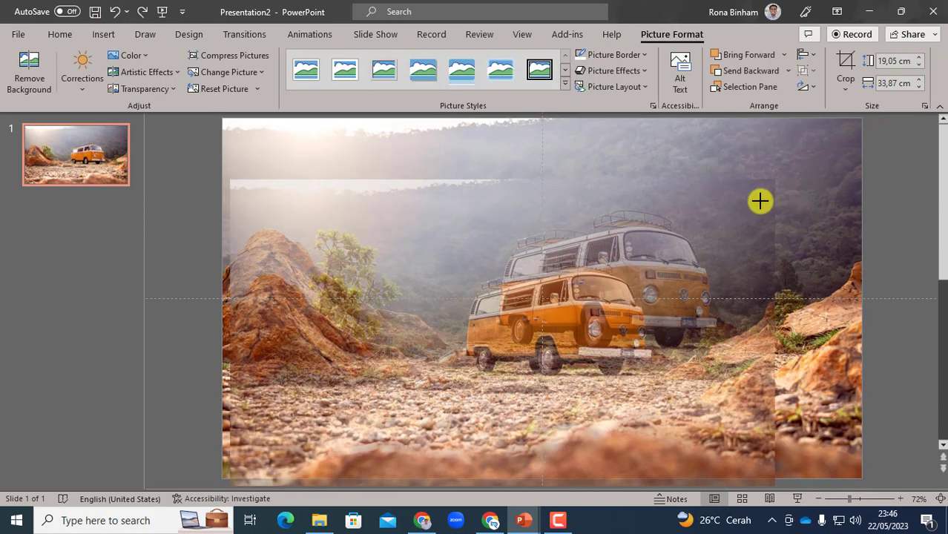
{"action": "left_click_drag", "start_coordinate": [591, 289], "coordinate": [644, 223]}
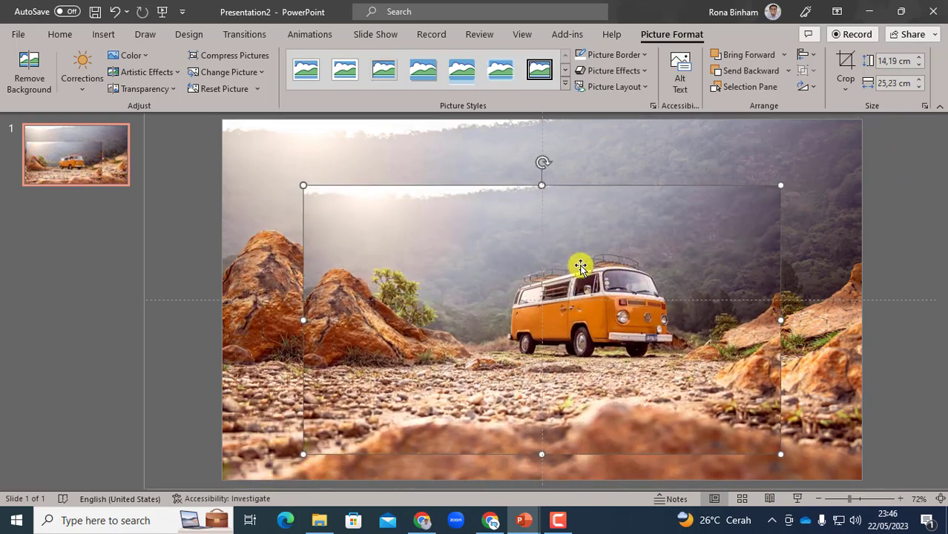
Centre the smaller photo on the slide with Align Center and Align Middle.
{"action": "left_click", "coordinate": [813, 57]}
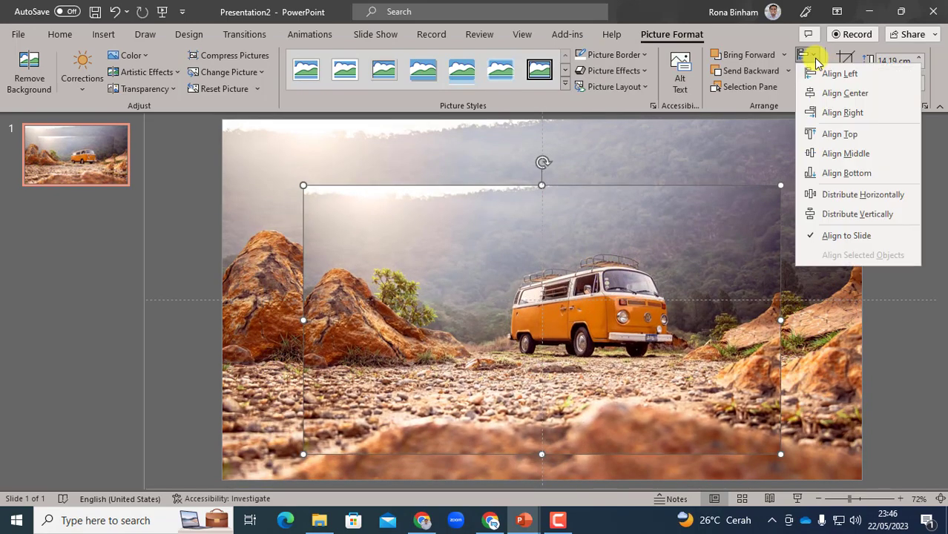
{"action": "left_click", "coordinate": [823, 93]}
{"action": "left_click", "coordinate": [814, 57]}
{"action": "left_click", "coordinate": [832, 153]}
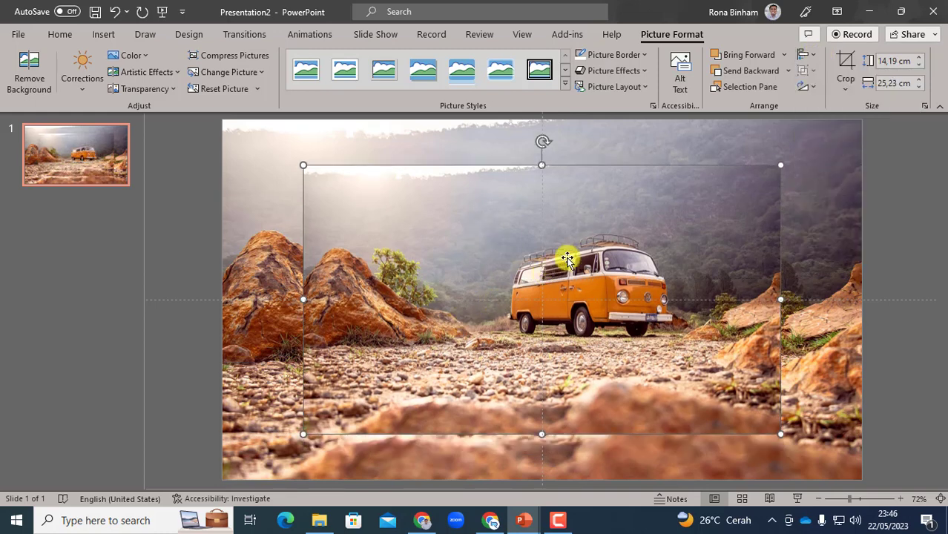
Frame the inset van photo with a white 6 pt picture border.
{"action": "left_click", "coordinate": [630, 57]}
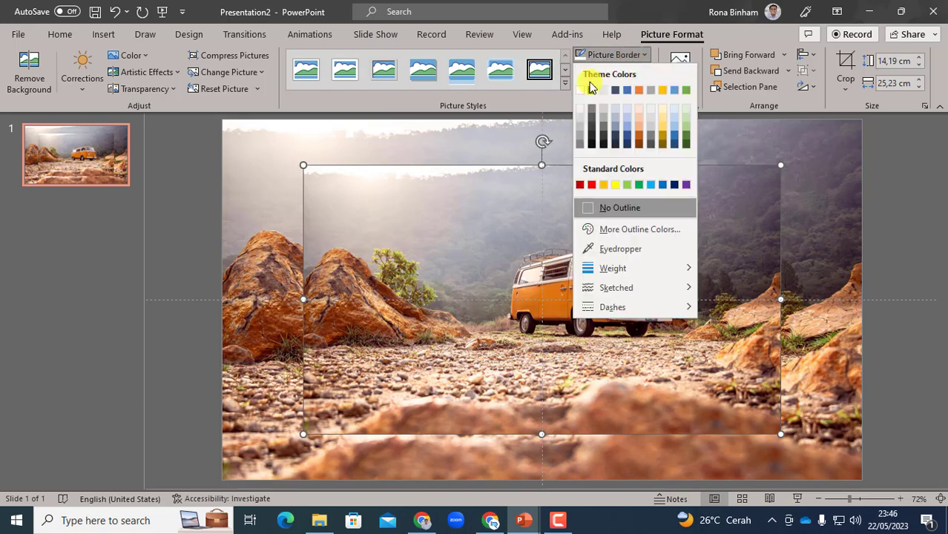
{"action": "left_click", "coordinate": [579, 89]}
{"action": "left_click", "coordinate": [639, 56]}
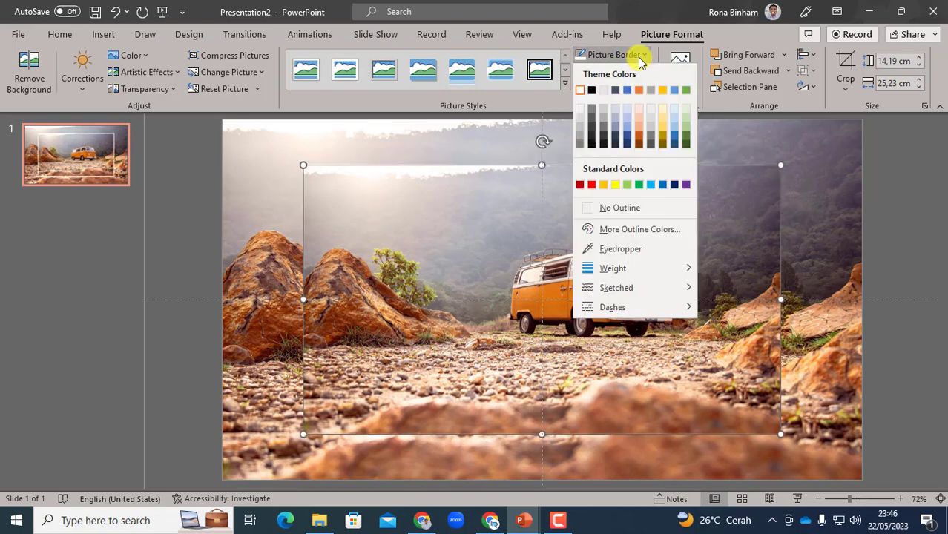
{"action": "mouse_move", "coordinate": [612, 268]}
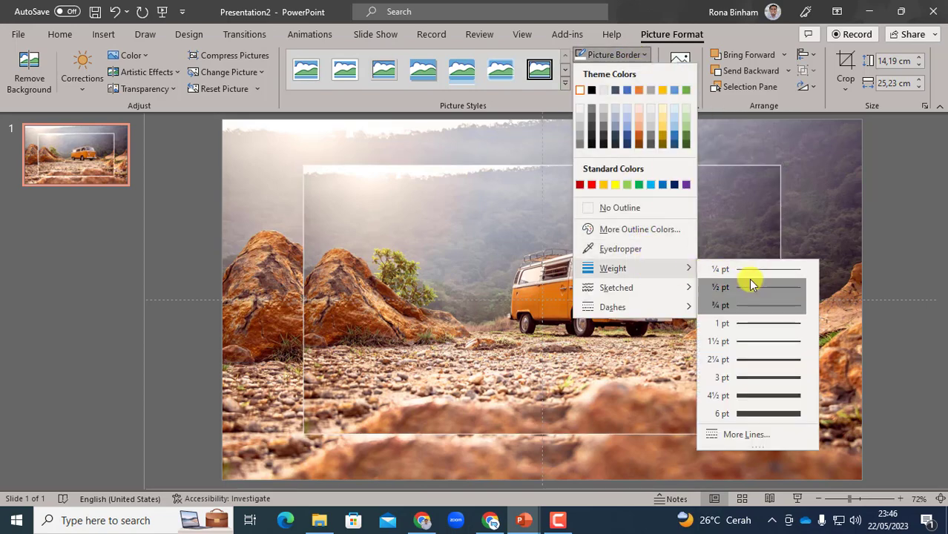
{"action": "left_click", "coordinate": [762, 413]}
{"action": "left_click", "coordinate": [873, 211]}
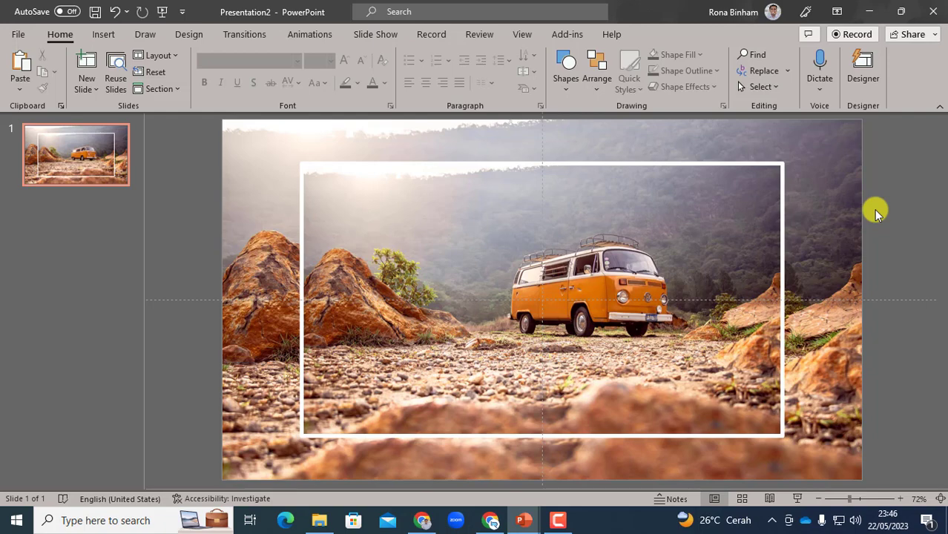
{"action": "left_click", "coordinate": [274, 154]}
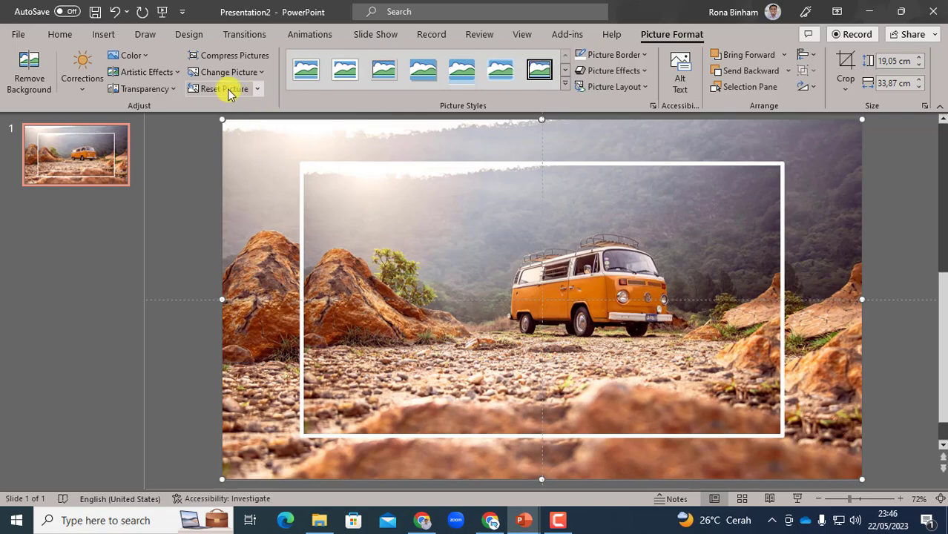
Apply the Blur artistic effect to the background photo and raise its radius from 10 to 50.
{"action": "left_click", "coordinate": [168, 77]}
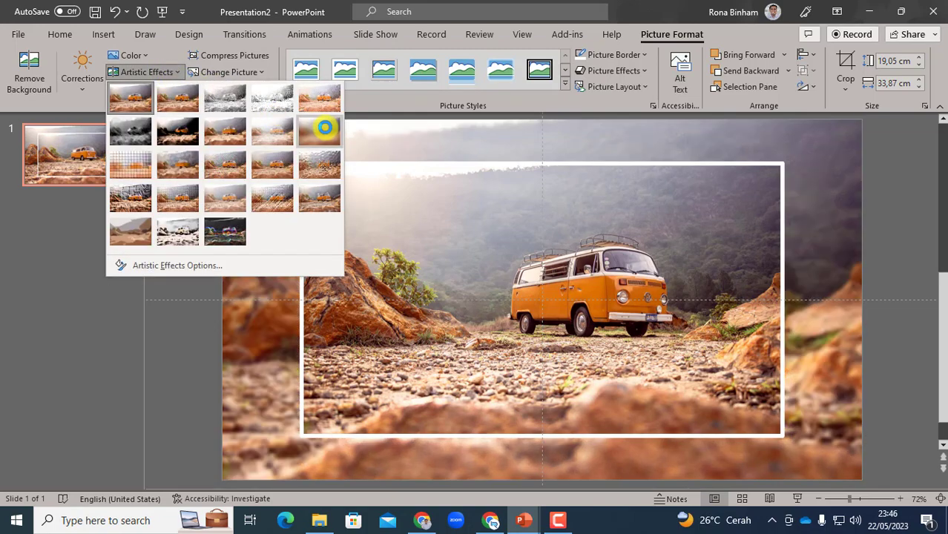
{"action": "left_click", "coordinate": [321, 131]}
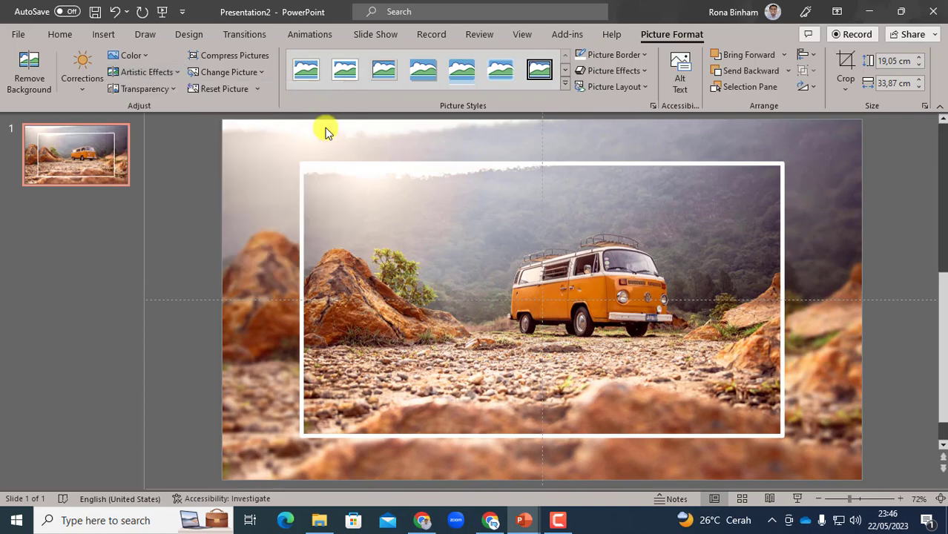
{"action": "right_click", "coordinate": [256, 144]}
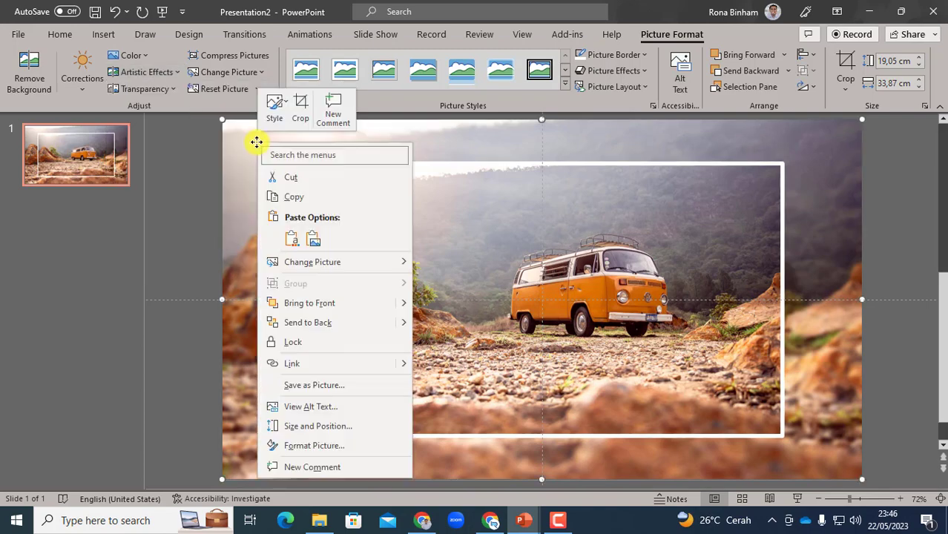
{"action": "left_click", "coordinate": [308, 446]}
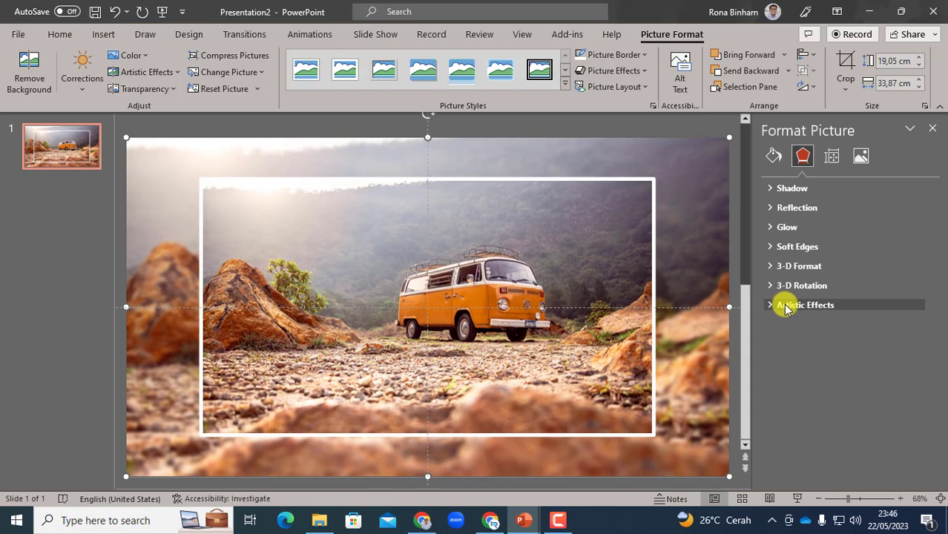
{"action": "left_click", "coordinate": [777, 306]}
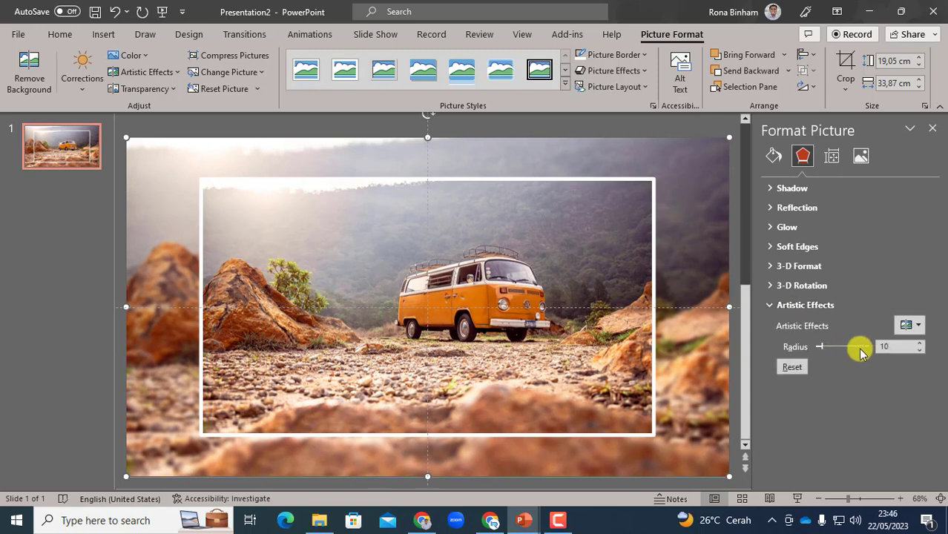
{"action": "left_click", "coordinate": [884, 345]}
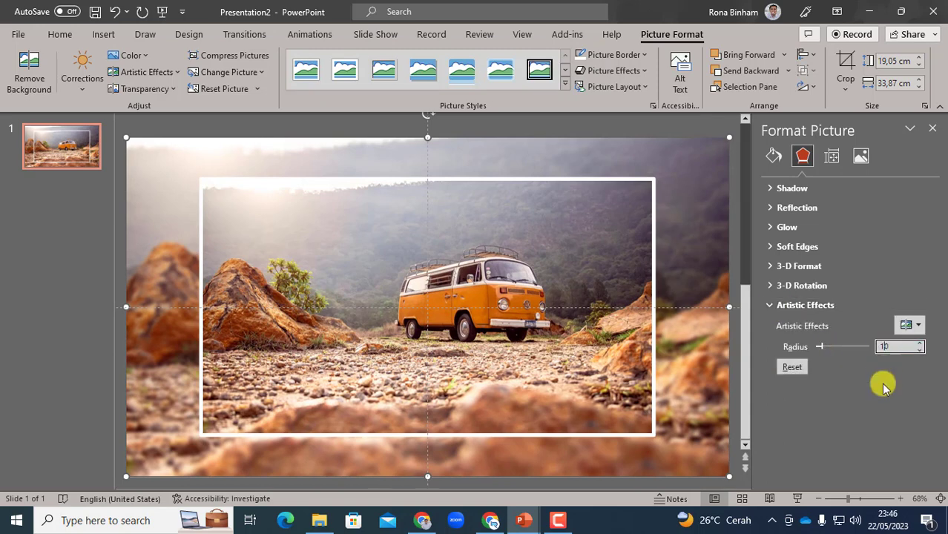
{"action": "type", "text": "50"}
{"action": "key", "text": "Return"}
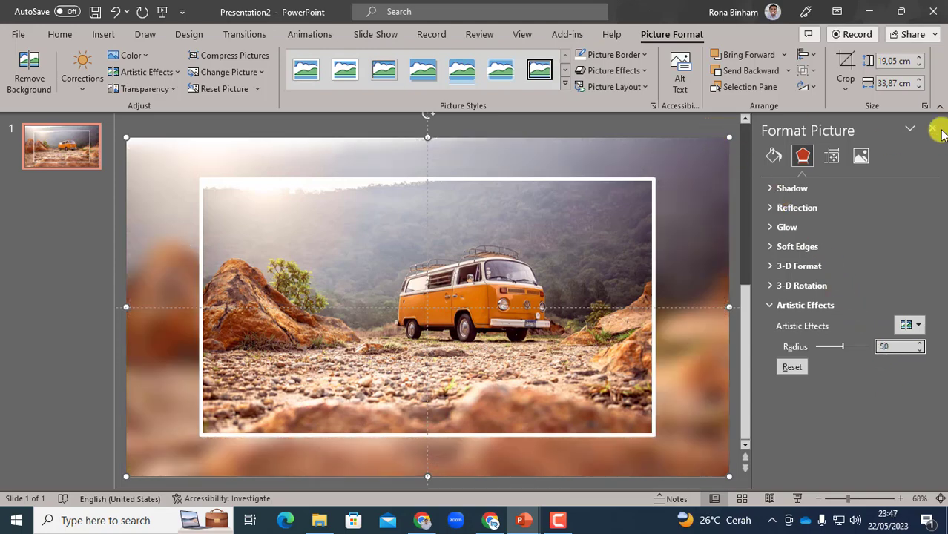
{"action": "left_click", "coordinate": [933, 130]}
{"action": "key", "text": "Escape"}
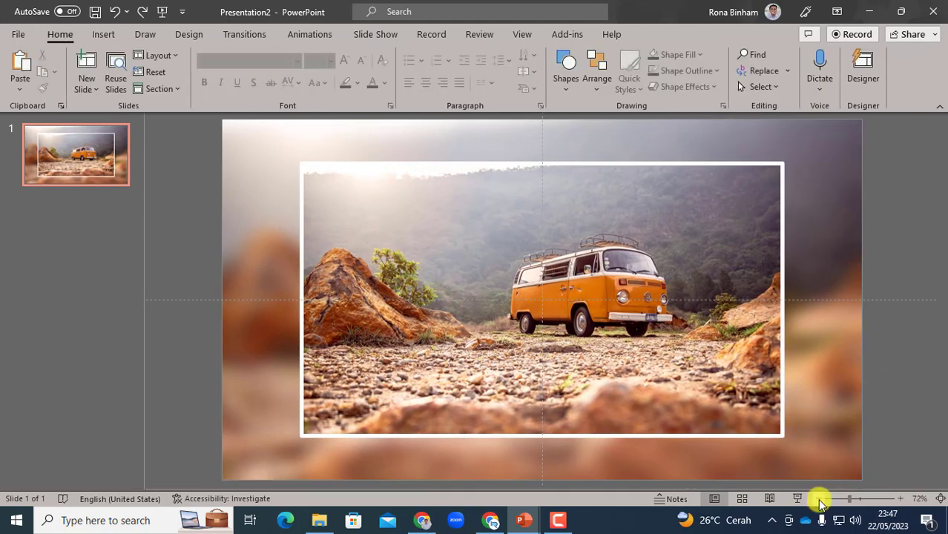
Zoom out to 60% and insert the pointing hand image from this computer.
{"action": "left_click", "coordinate": [818, 498]}
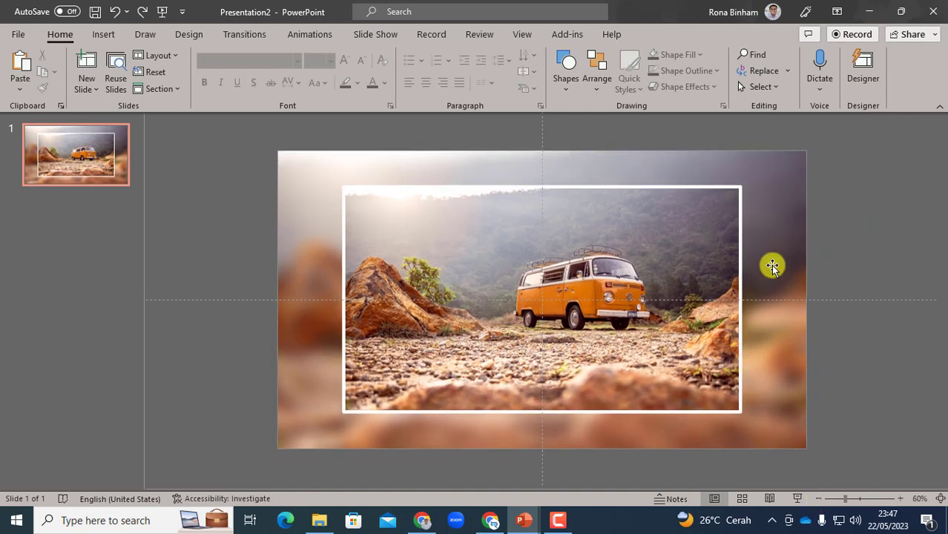
{"action": "left_click", "coordinate": [107, 35]}
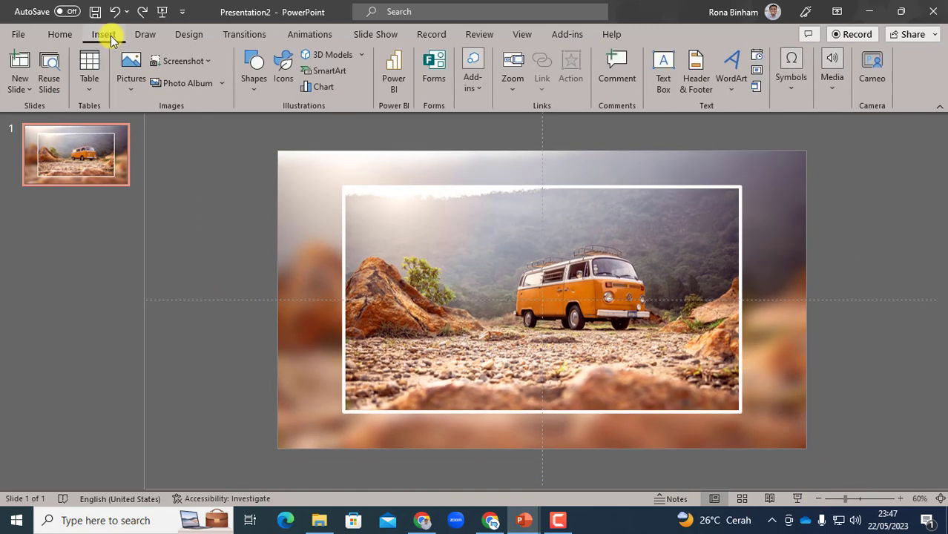
{"action": "left_click", "coordinate": [129, 81]}
{"action": "left_click", "coordinate": [152, 127]}
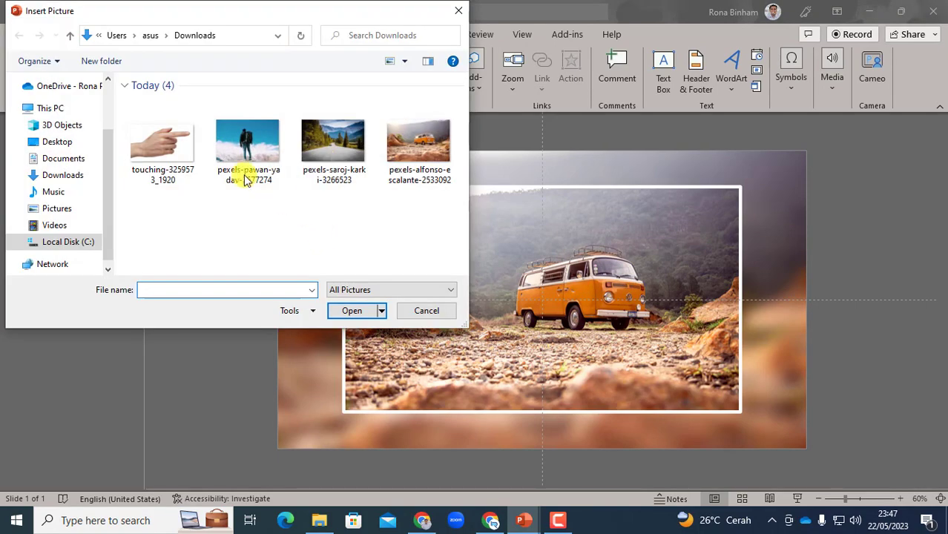
{"action": "left_click", "coordinate": [163, 145]}
{"action": "left_click", "coordinate": [350, 311]}
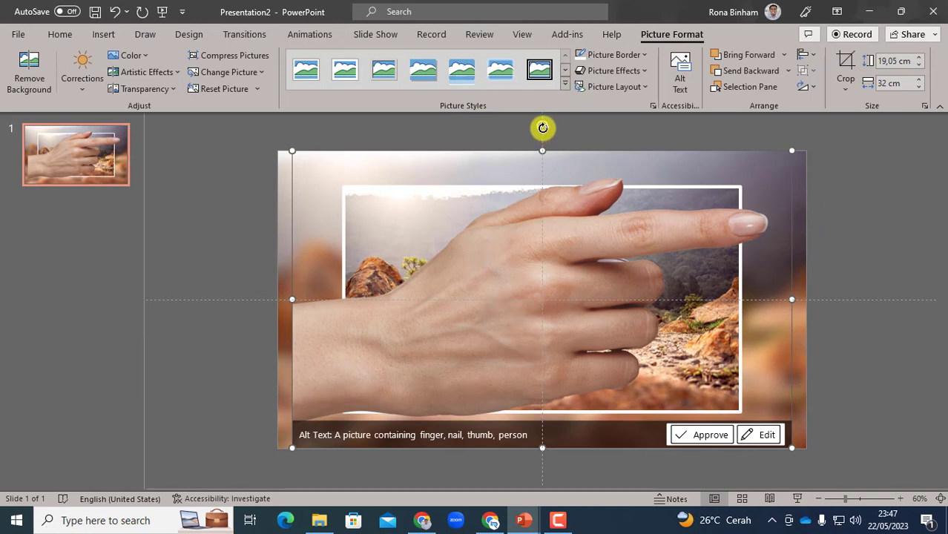
Rotate the hand upright, shrink it to 5,16 × 8,67 cm, and place it at the frame's lower-right edge.
{"action": "left_click_drag", "start_coordinate": [542, 128], "coordinate": [372, 278]}
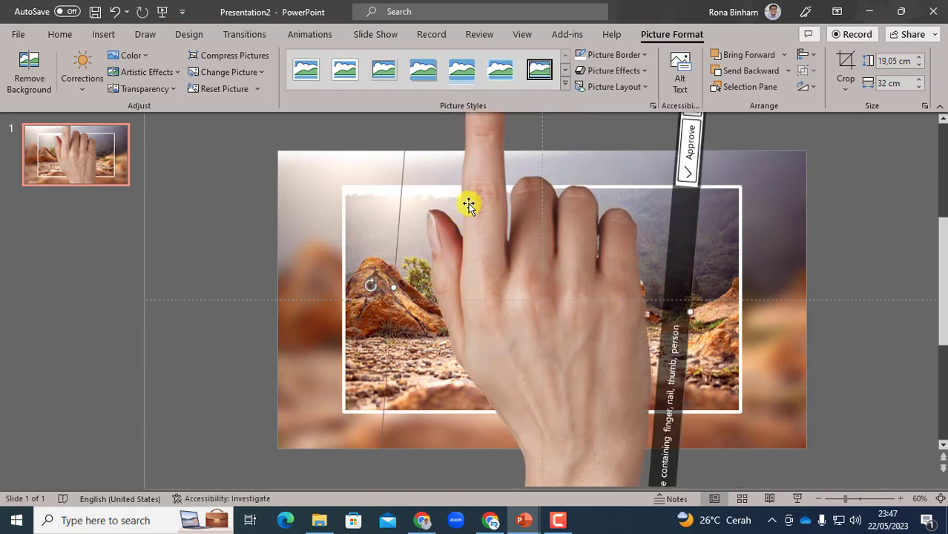
{"action": "mouse_move", "coordinate": [468, 206]}
{"action": "left_mouse_down"}
{"action": "mouse_move", "coordinate": [422, 143]}
{"action": "mouse_move", "coordinate": [452, 182]}
{"action": "mouse_move", "coordinate": [537, 396]}
{"action": "left_mouse_up"}
{"action": "left_click_drag", "start_coordinate": [541, 281], "coordinate": [461, 330]}
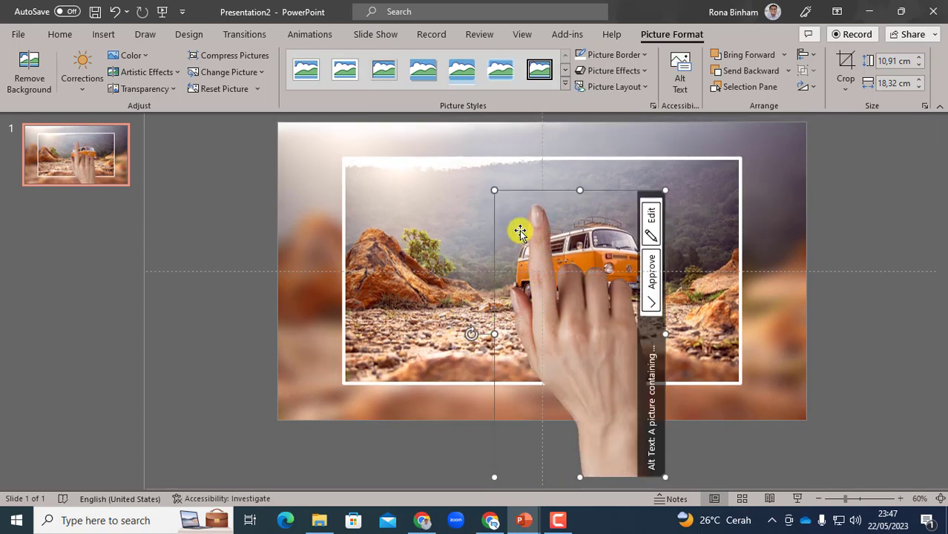
{"action": "left_click_drag", "start_coordinate": [493, 190], "coordinate": [557, 295]}
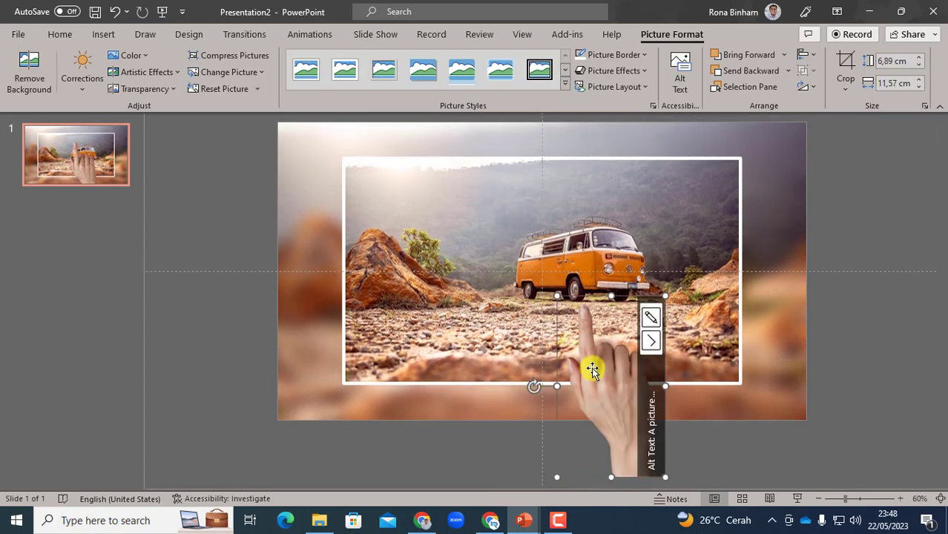
{"action": "mouse_move", "coordinate": [591, 369]}
{"action": "left_mouse_down"}
{"action": "mouse_move", "coordinate": [689, 317]}
{"action": "mouse_move", "coordinate": [710, 317]}
{"action": "mouse_move", "coordinate": [715, 300]}
{"action": "left_mouse_up"}
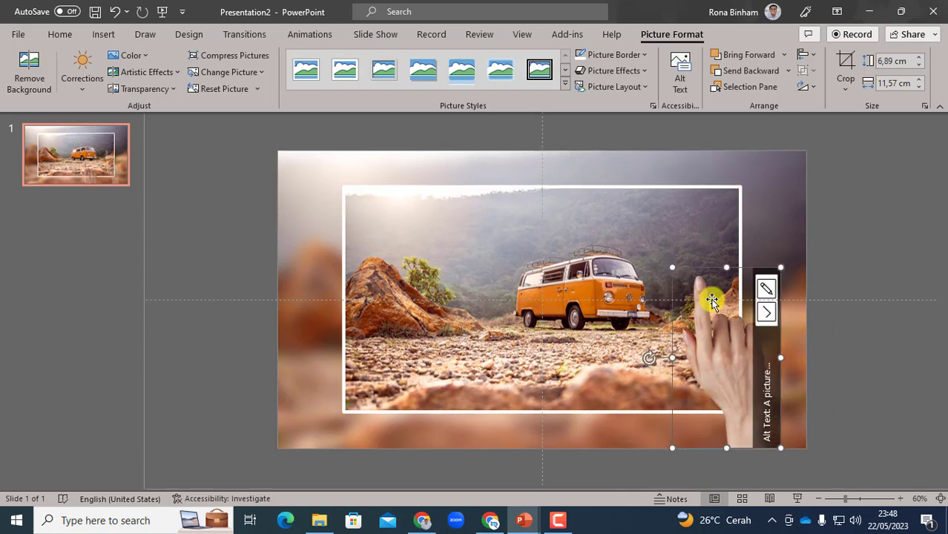
{"action": "left_click_drag", "start_coordinate": [766, 279], "coordinate": [745, 312]}
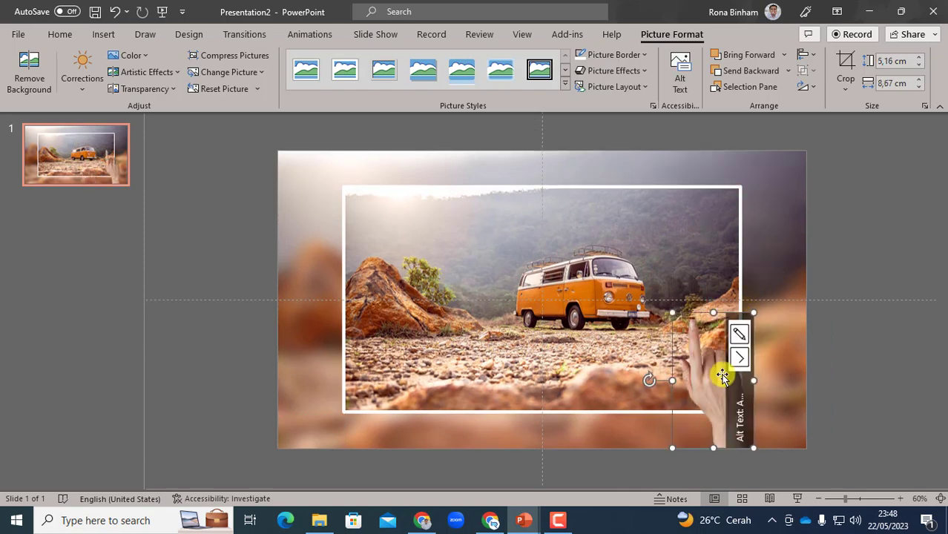
{"action": "left_click_drag", "start_coordinate": [721, 374], "coordinate": [734, 366]}
{"action": "left_click", "coordinate": [851, 222]}
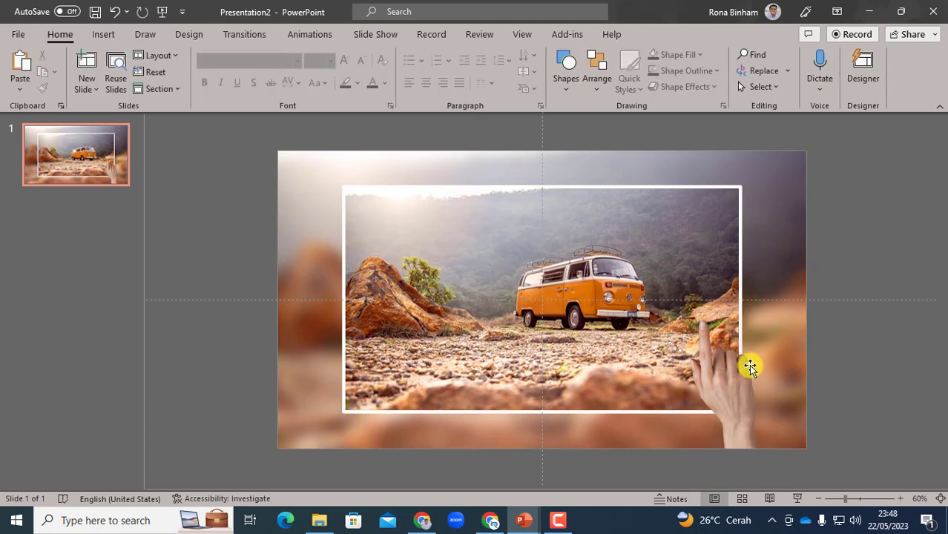
Give the hand a Float In animation starting With Previous with a 00,75 duration.
{"action": "left_click", "coordinate": [729, 377]}
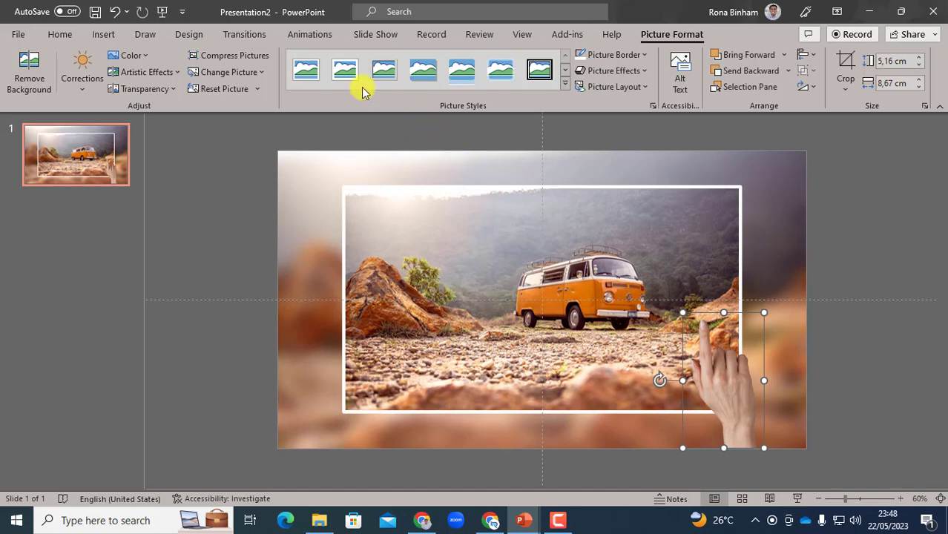
{"action": "left_click", "coordinate": [298, 37]}
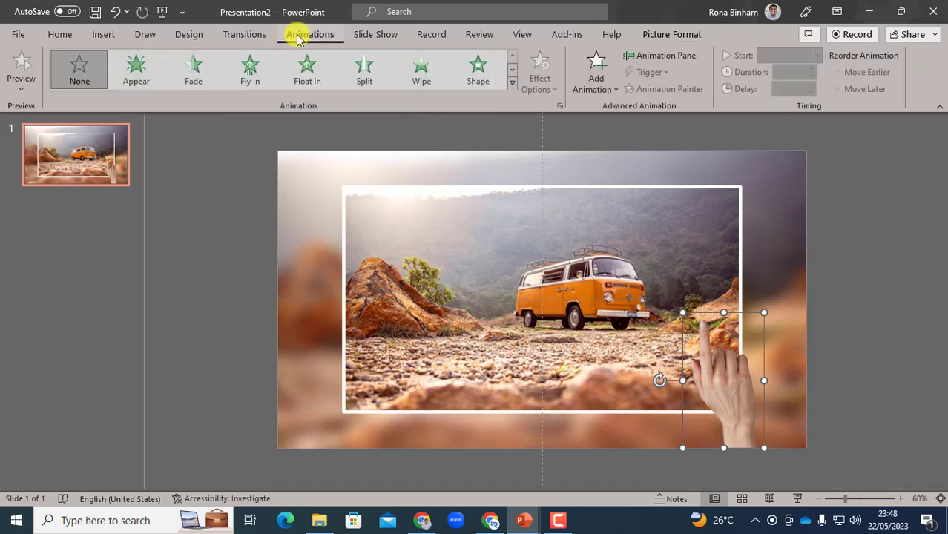
{"action": "left_click", "coordinate": [307, 75]}
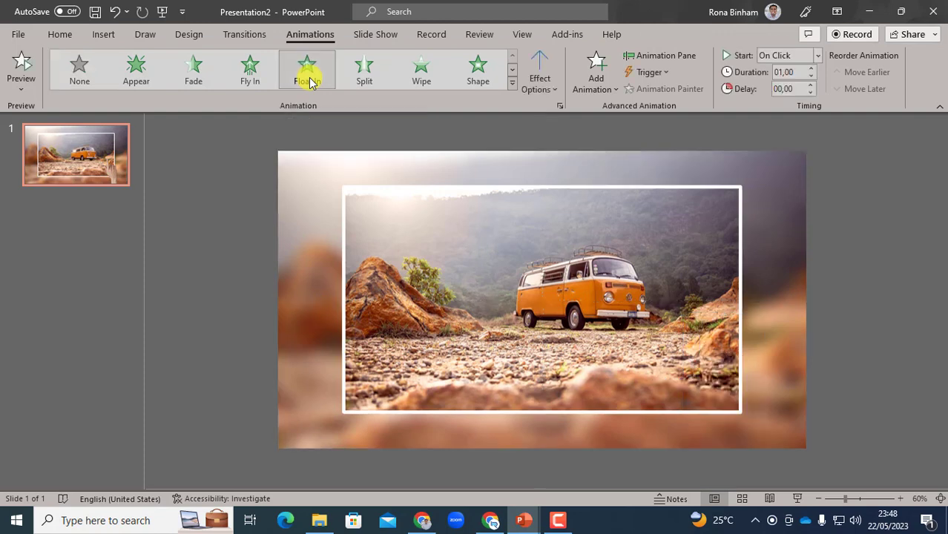
{"action": "left_click", "coordinate": [816, 56]}
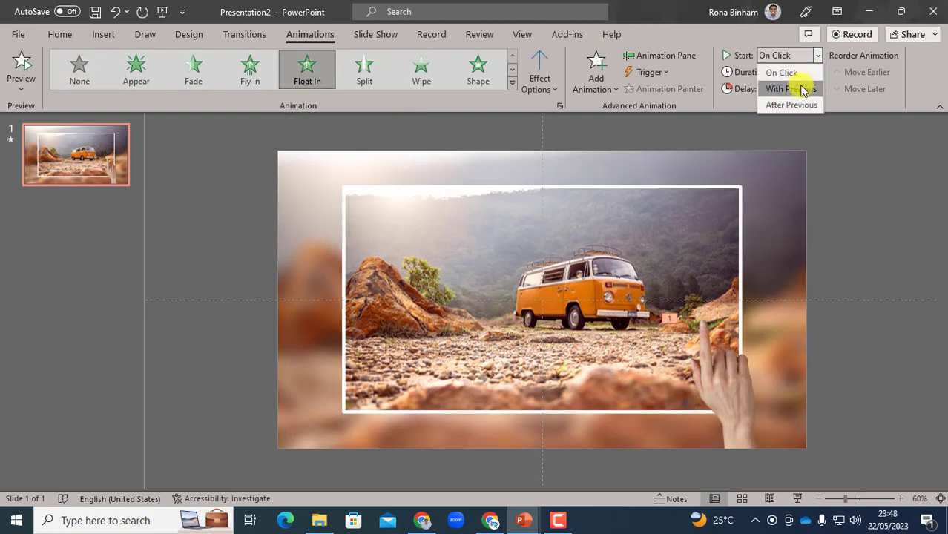
{"action": "left_click", "coordinate": [814, 88]}
{"action": "left_click", "coordinate": [811, 76]}
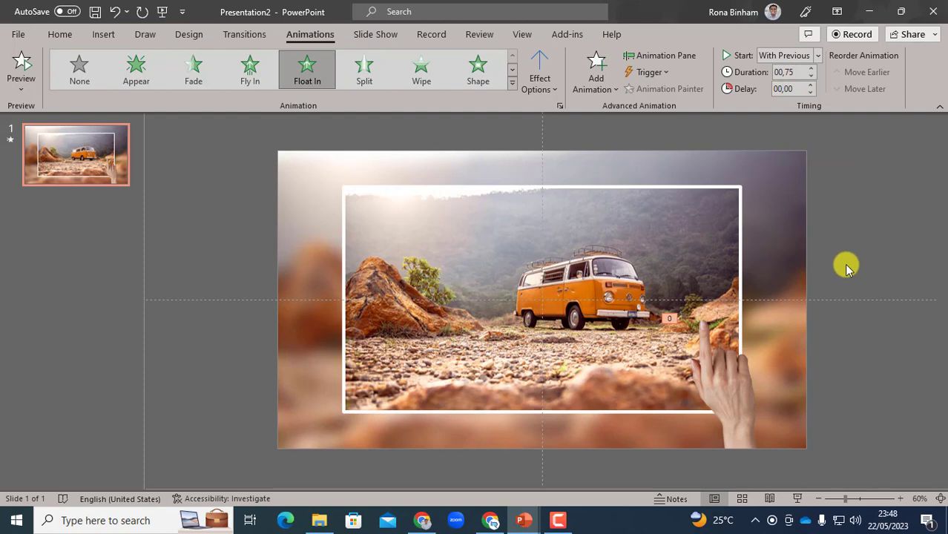
{"action": "left_click", "coordinate": [818, 498]}
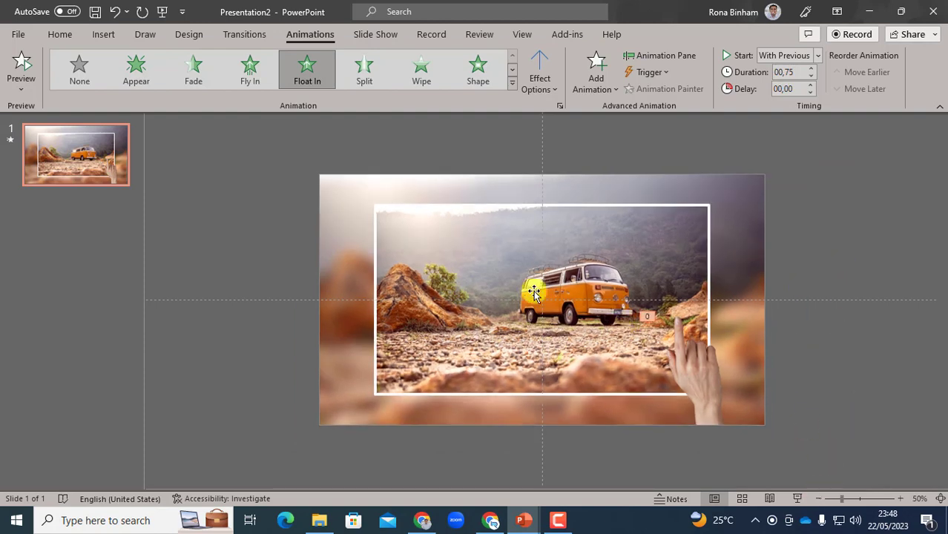
Duplicate the slide twice for three identical slides and select slide 2's background picture.
{"action": "right_click", "coordinate": [80, 158]}
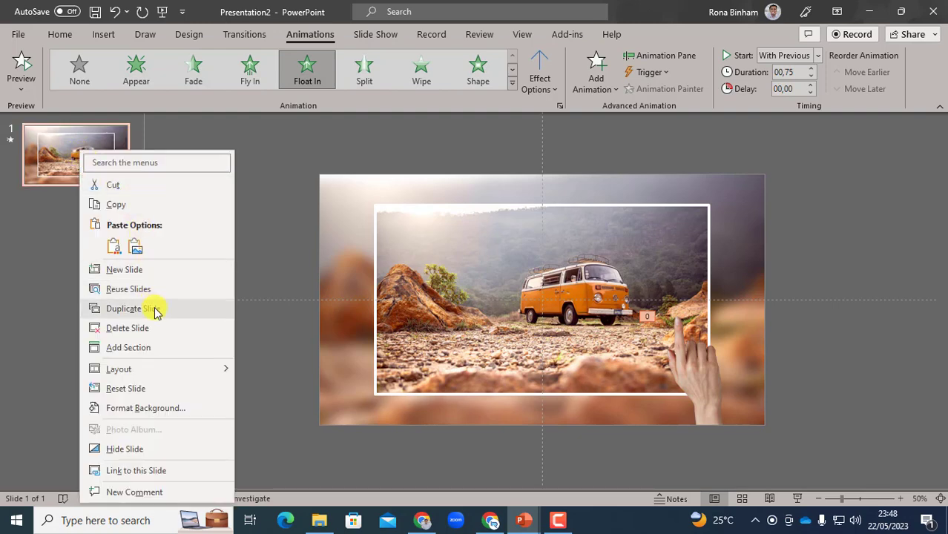
{"action": "left_click", "coordinate": [155, 308]}
{"action": "right_click", "coordinate": [87, 231]}
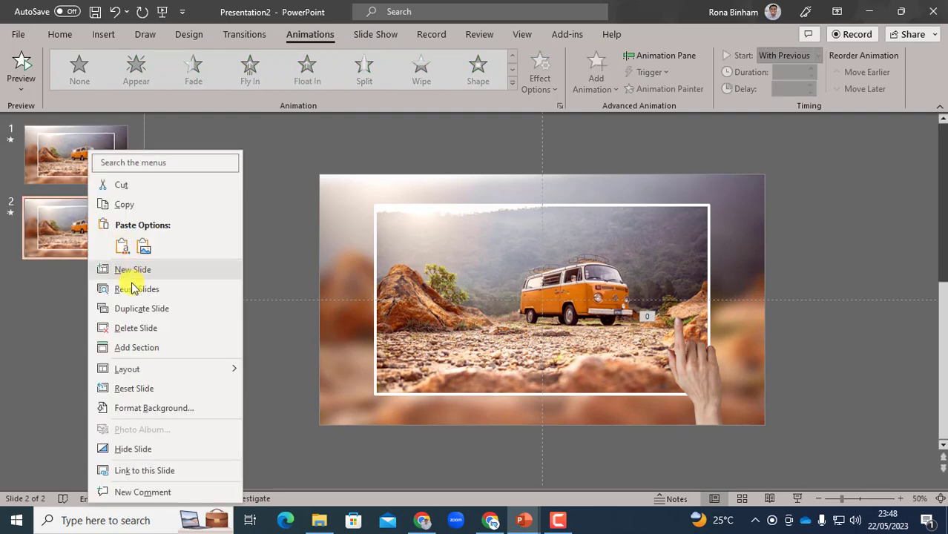
{"action": "left_click", "coordinate": [127, 306]}
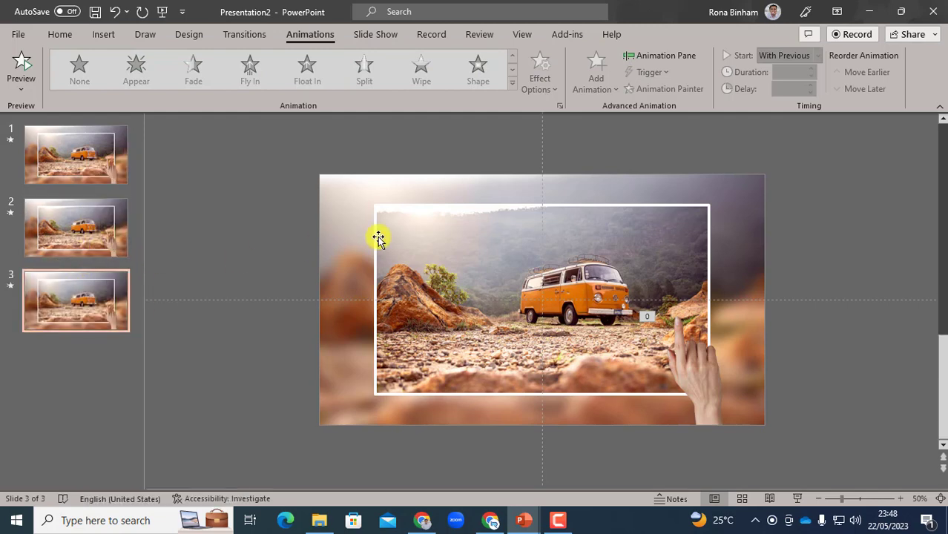
{"action": "left_click", "coordinate": [463, 180]}
{"action": "left_click", "coordinate": [99, 224]}
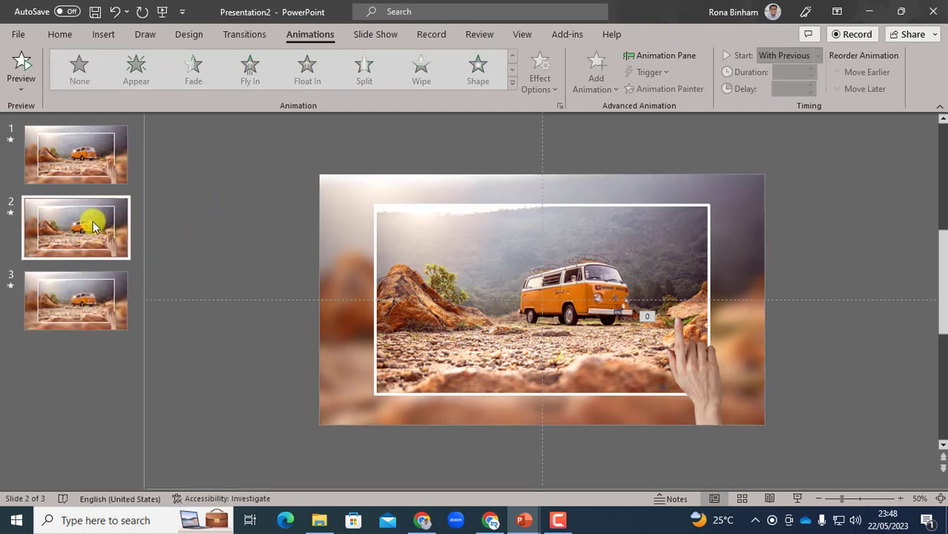
{"action": "left_click", "coordinate": [428, 178]}
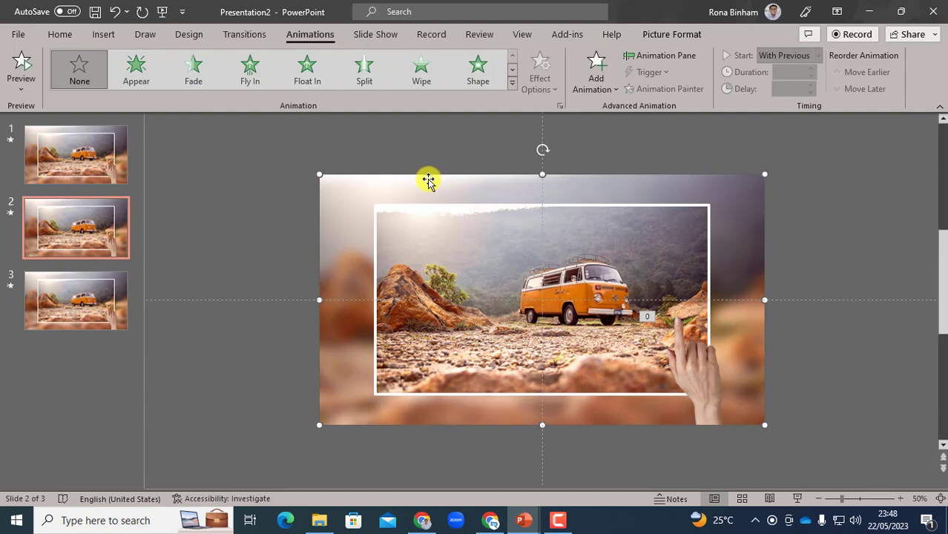
Replace slide 2's background picture with the mountain road photo pexels-saroj-karki-3266523.
{"action": "right_click", "coordinate": [427, 179]}
{"action": "mouse_move", "coordinate": [483, 287]}
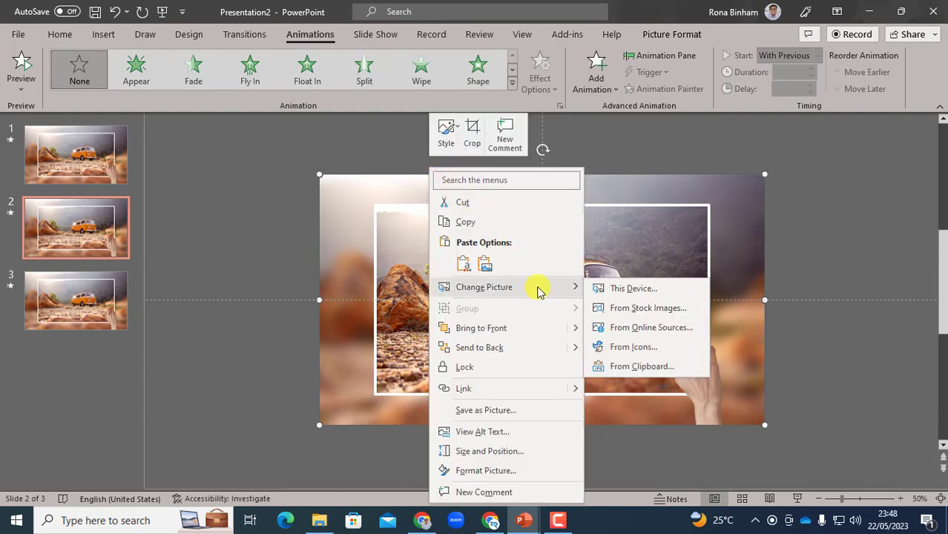
{"action": "left_click", "coordinate": [653, 289]}
{"action": "left_click", "coordinate": [333, 144]}
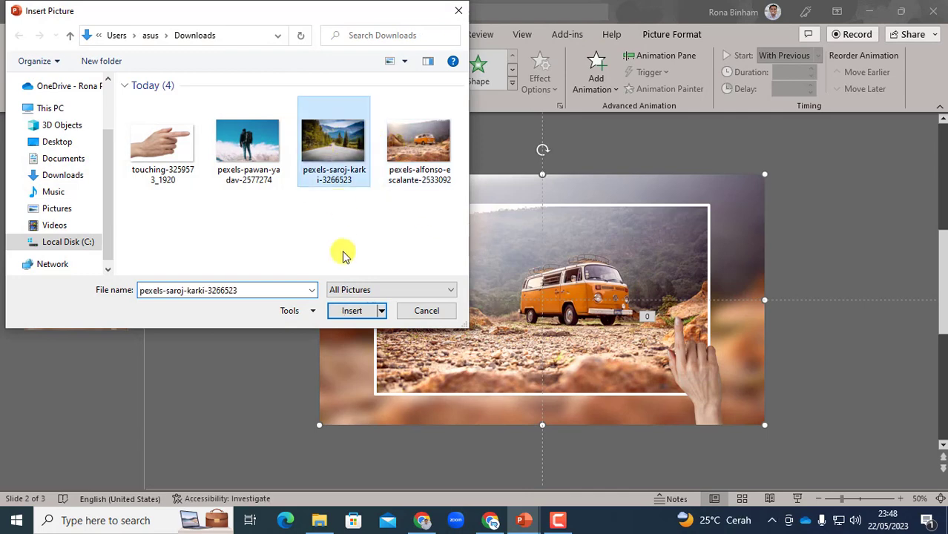
{"action": "left_click", "coordinate": [346, 308]}
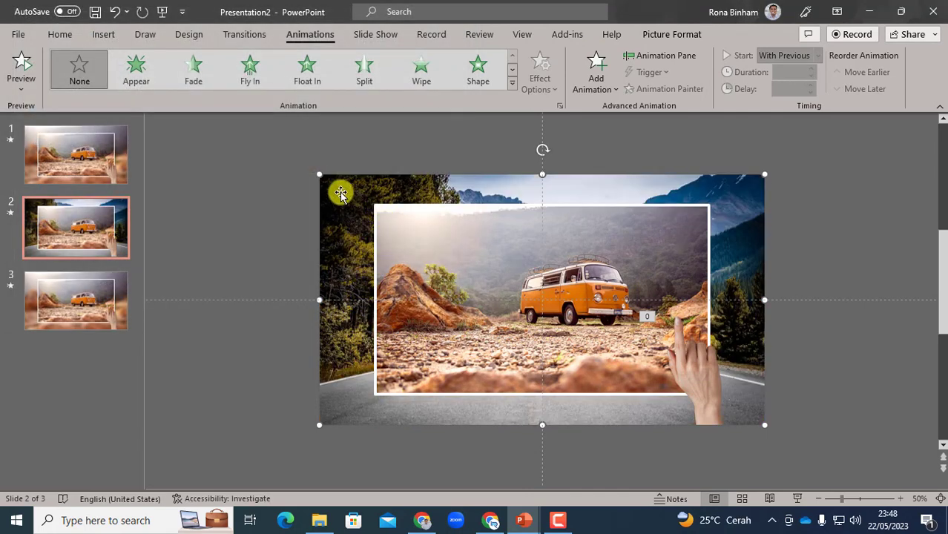
{"action": "right_click", "coordinate": [339, 187]}
{"action": "left_click", "coordinate": [561, 242]}
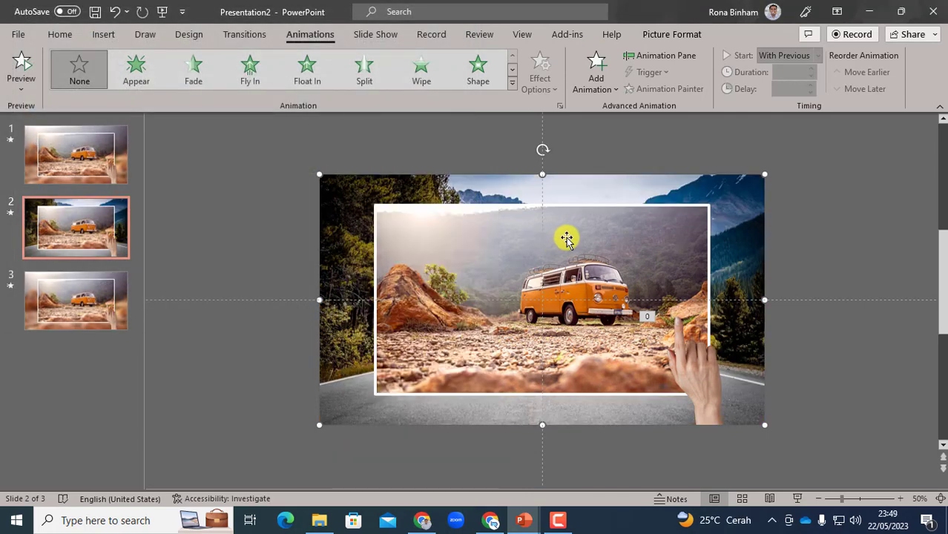
Replace the framed inset picture with the same forest road photo.
{"action": "left_click", "coordinate": [568, 237]}
{"action": "right_click", "coordinate": [567, 236]}
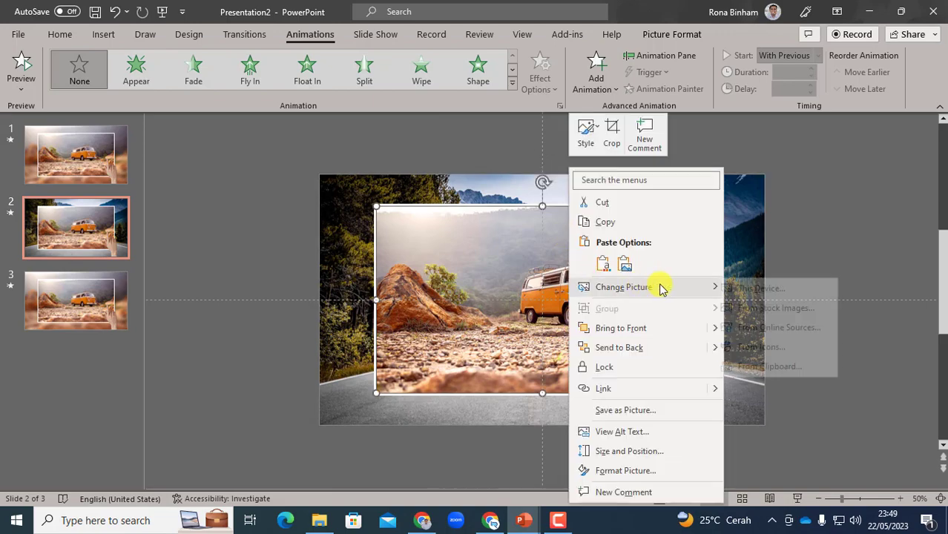
{"action": "left_click", "coordinate": [744, 287]}
{"action": "left_click", "coordinate": [347, 144]}
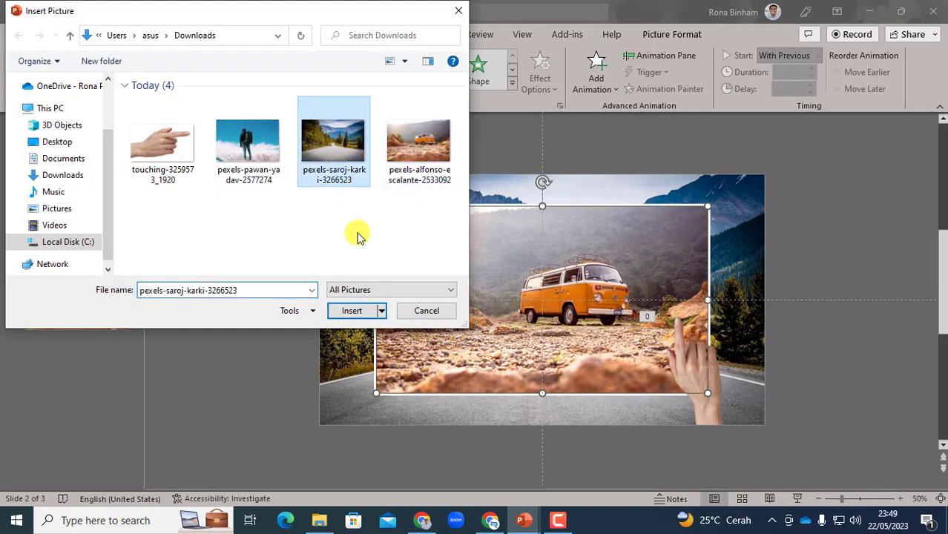
{"action": "left_click", "coordinate": [354, 310]}
{"action": "left_click", "coordinate": [494, 181]}
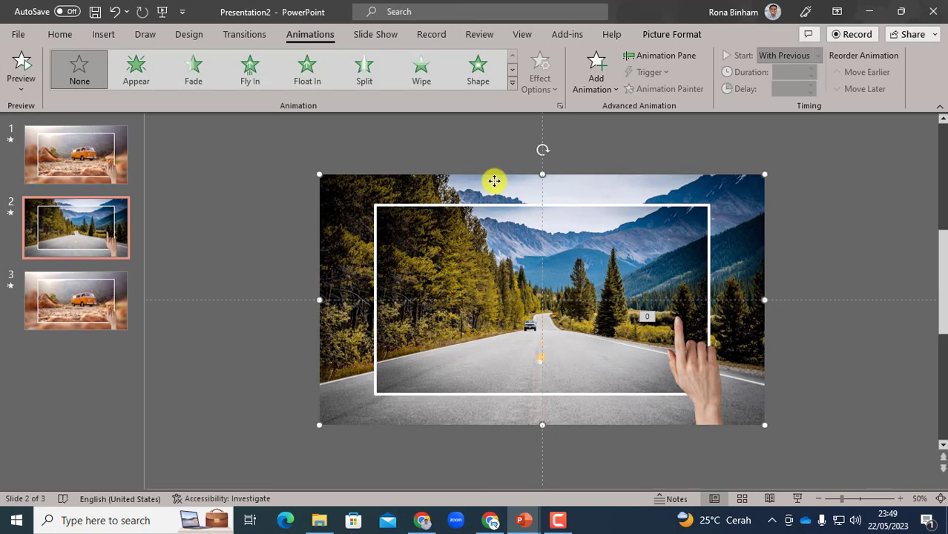
Blur slide 2's road background at radius 50, then move on to slide 3.
{"action": "left_click", "coordinate": [673, 34]}
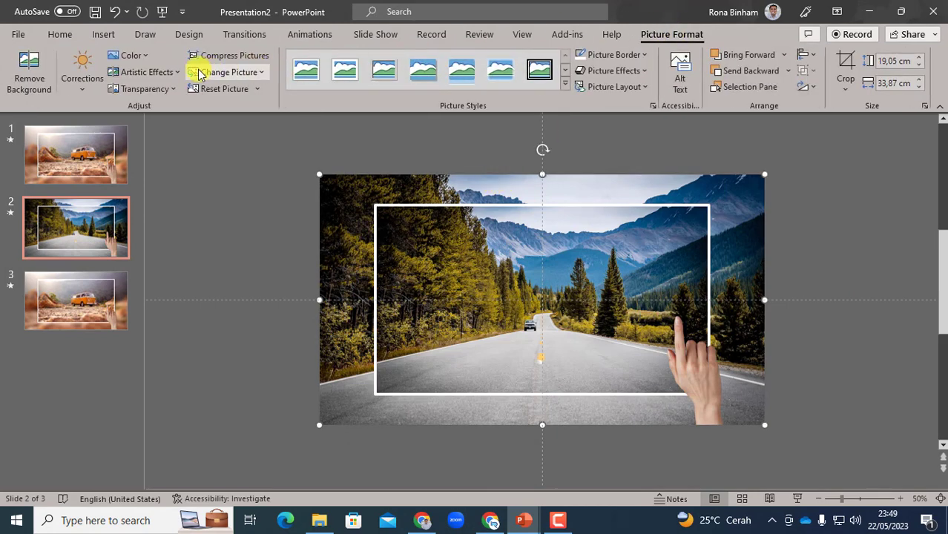
{"action": "left_click", "coordinate": [177, 71]}
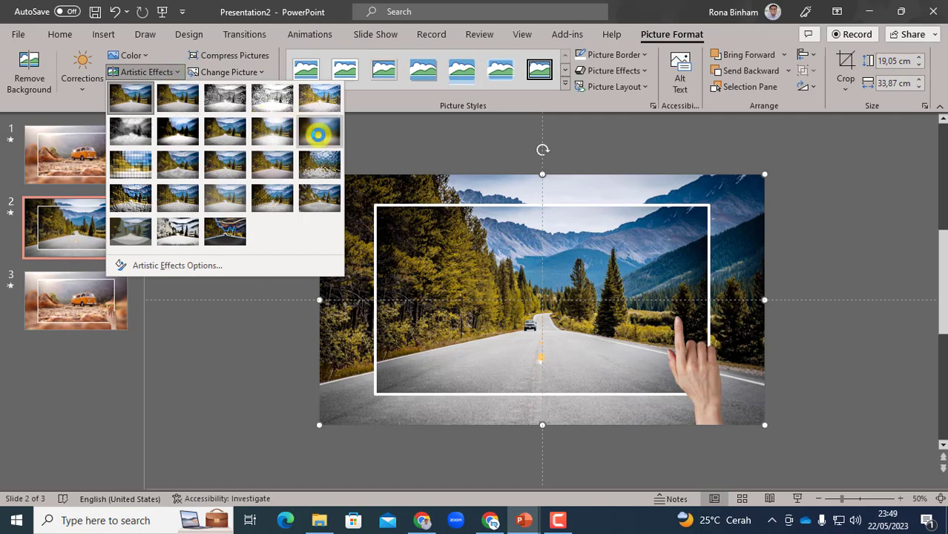
{"action": "left_click", "coordinate": [317, 133]}
{"action": "right_click", "coordinate": [347, 194]}
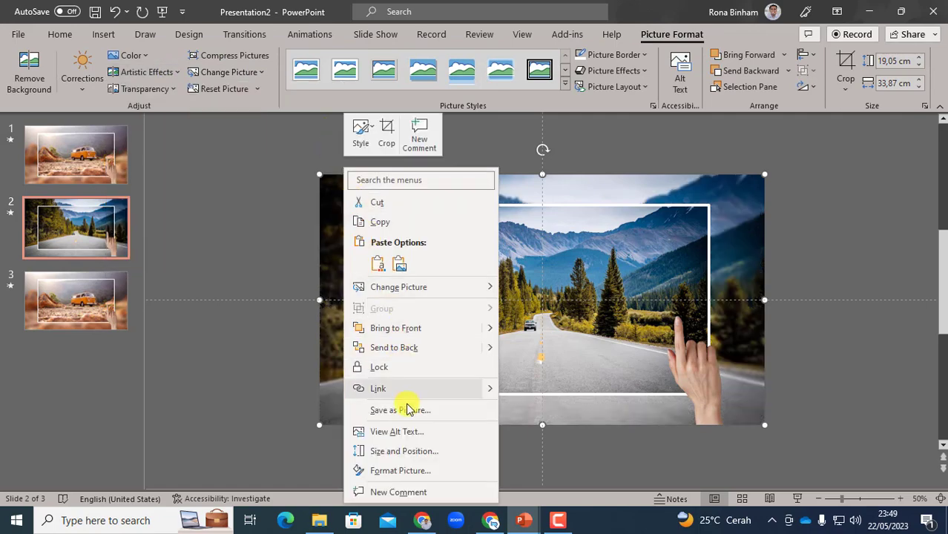
{"action": "left_click", "coordinate": [400, 470]}
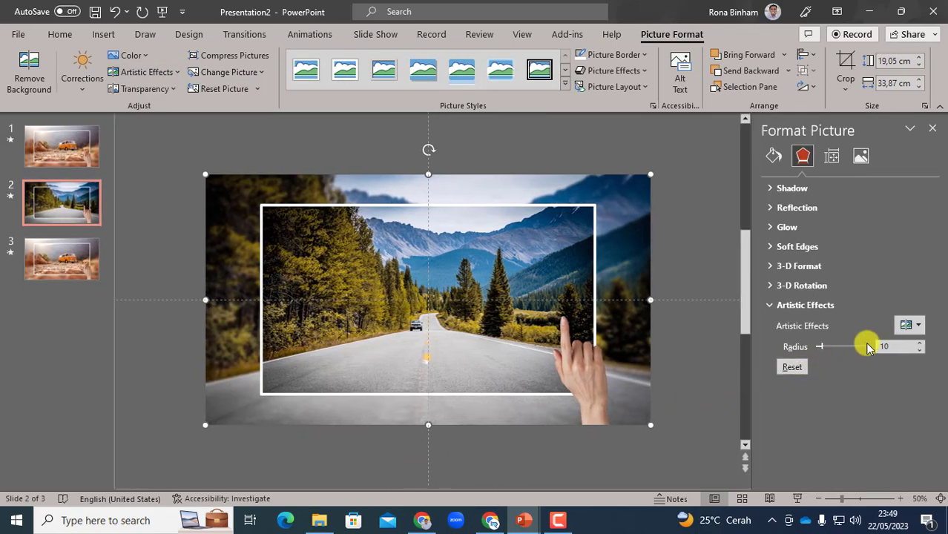
{"action": "scroll", "coordinate": [884, 349], "scroll_direction": "down", "scroll_amount": 1}
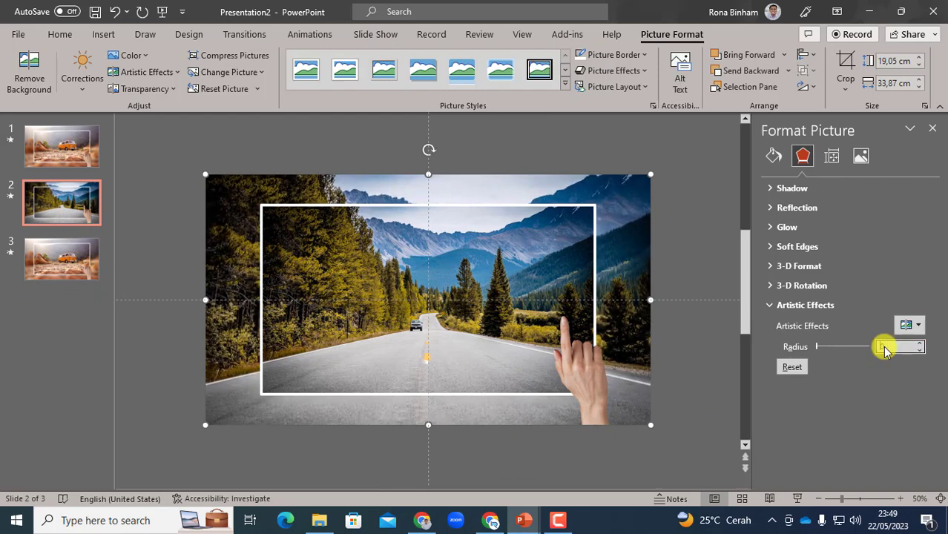
{"action": "scroll", "coordinate": [885, 353], "scroll_direction": "up", "scroll_amount": 2}
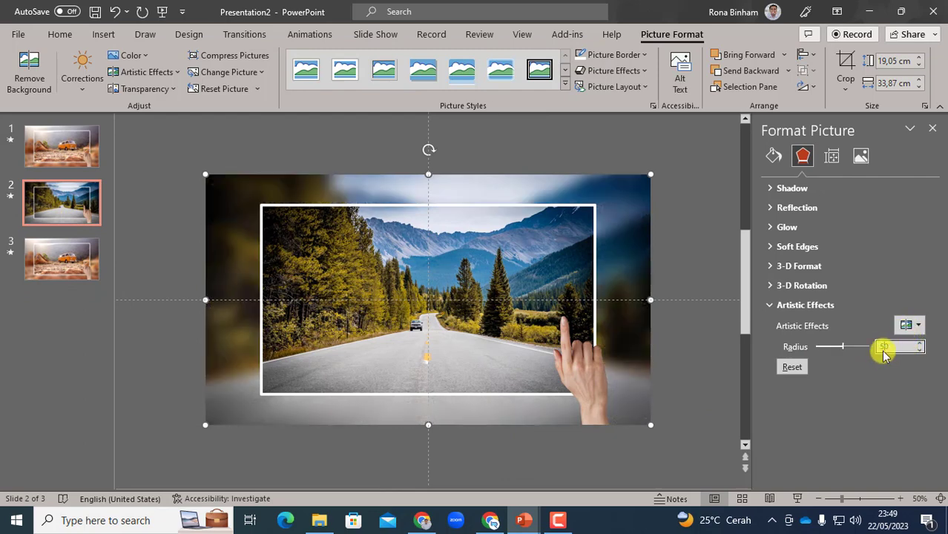
{"action": "left_click", "coordinate": [932, 128]}
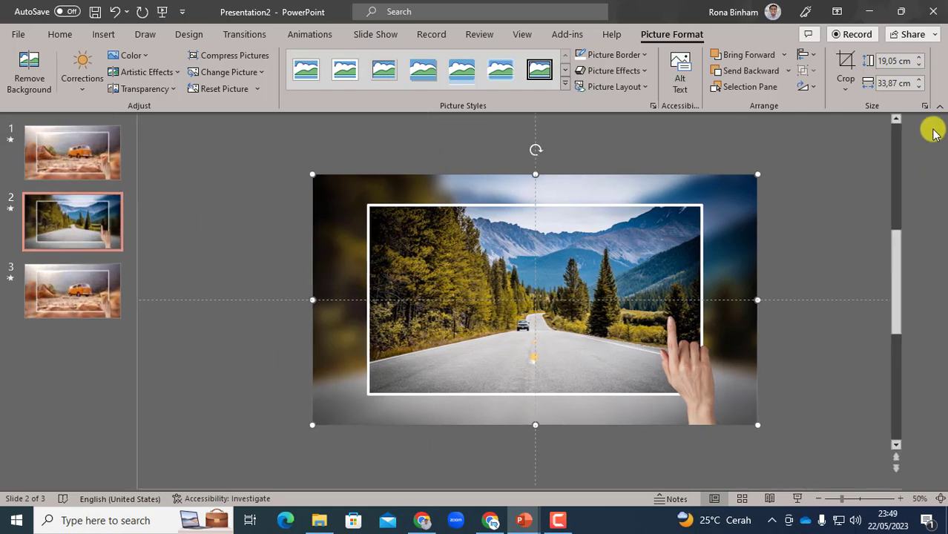
{"action": "left_click", "coordinate": [93, 307]}
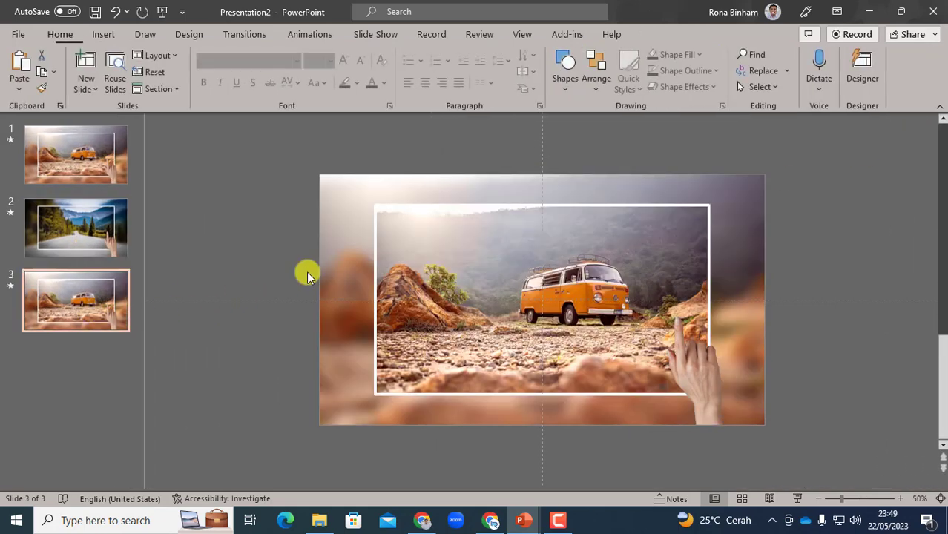
Replace slide 3's background picture with the pexels-pawan-yadav hiker photo.
{"action": "left_click", "coordinate": [415, 179]}
{"action": "right_click", "coordinate": [414, 179]}
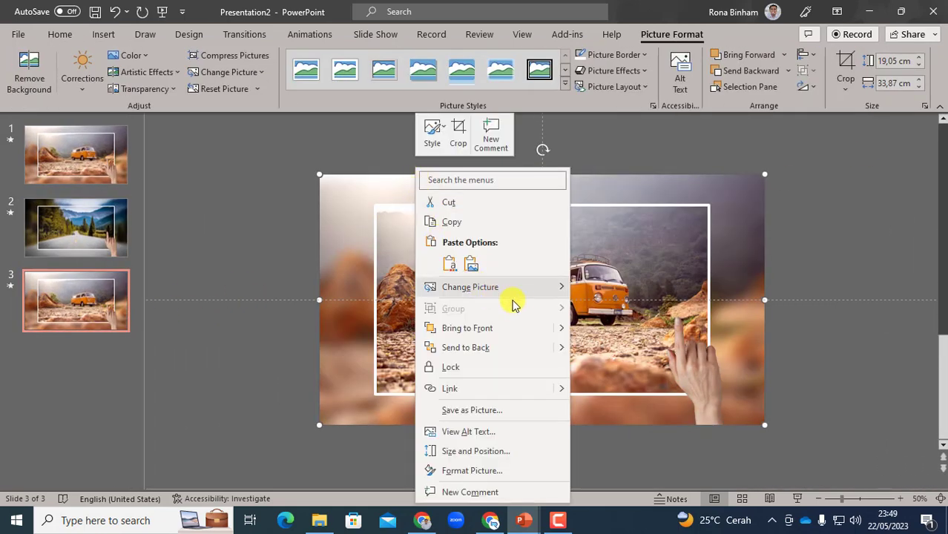
{"action": "left_click", "coordinate": [612, 288]}
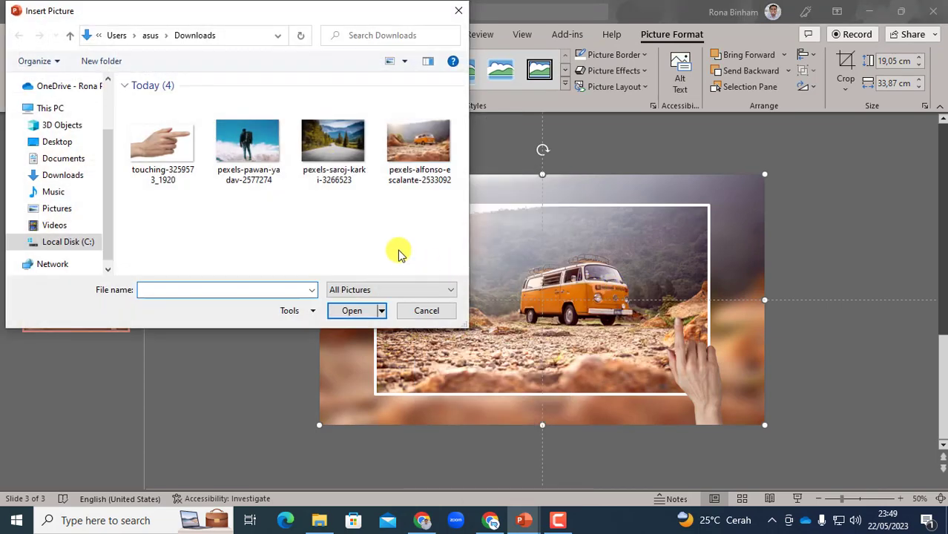
{"action": "left_click", "coordinate": [248, 142]}
{"action": "left_click", "coordinate": [354, 315]}
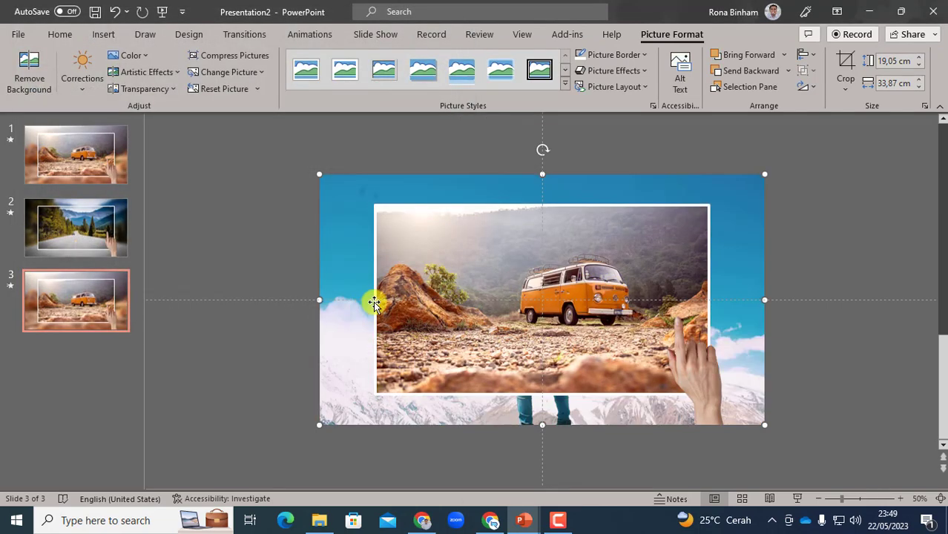
Replace the framed van inset on slide 3 with the same hiker photo.
{"action": "left_click", "coordinate": [576, 236]}
{"action": "right_click", "coordinate": [576, 237]}
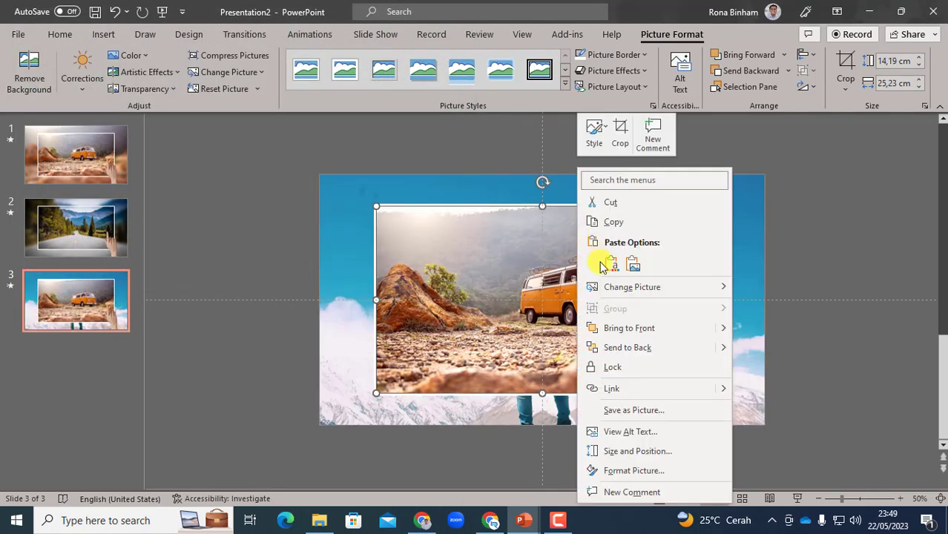
{"action": "left_click", "coordinate": [771, 291]}
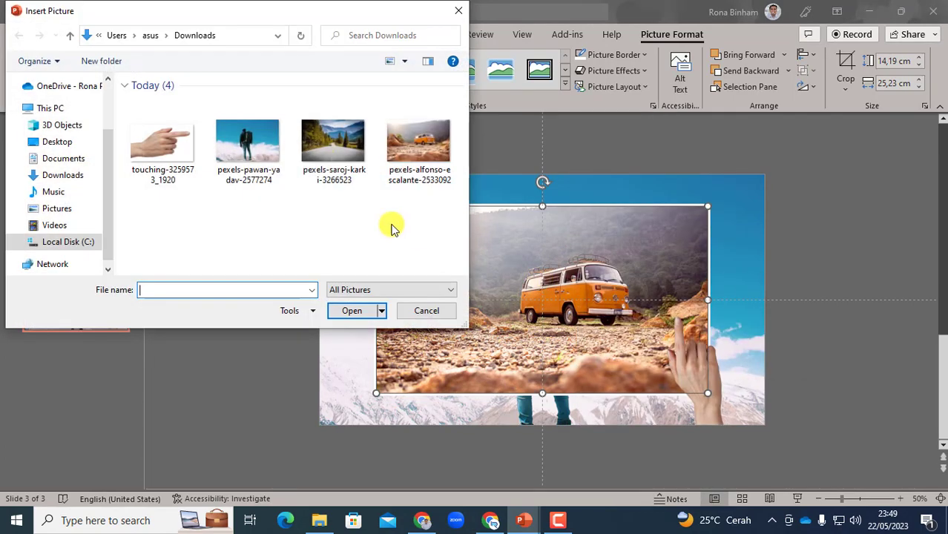
{"action": "left_click", "coordinate": [244, 148]}
{"action": "left_click", "coordinate": [350, 308]}
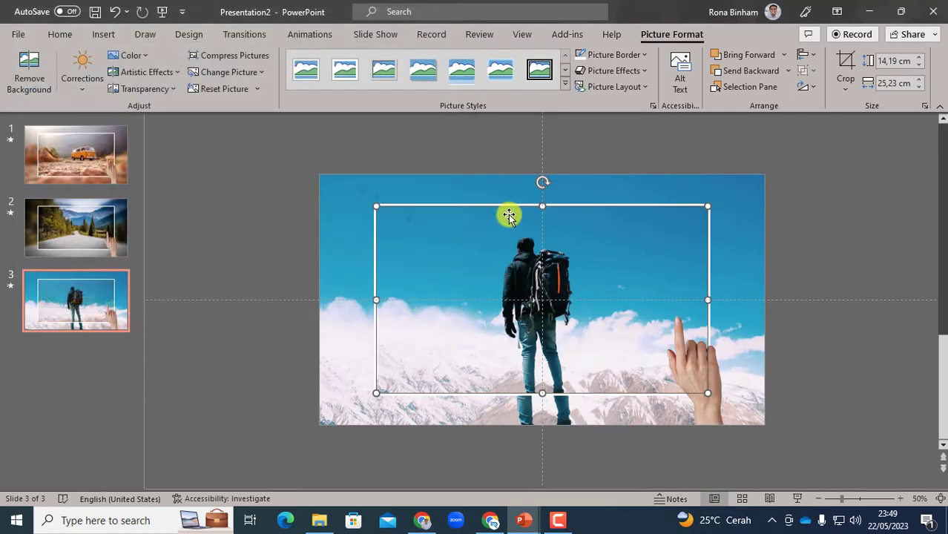
Apply the Blur artistic effect to slide 3's hiker background picture.
{"action": "left_click", "coordinate": [385, 182]}
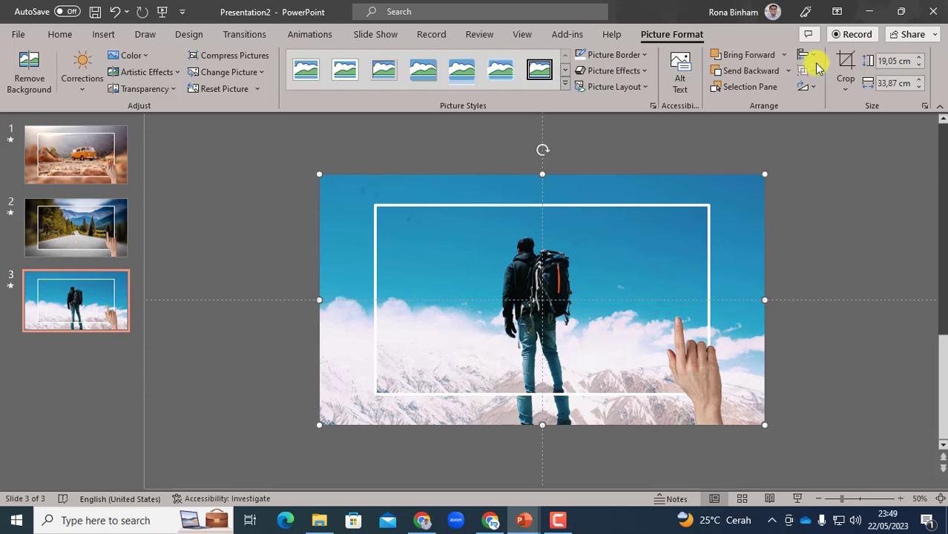
{"action": "left_click", "coordinate": [175, 72]}
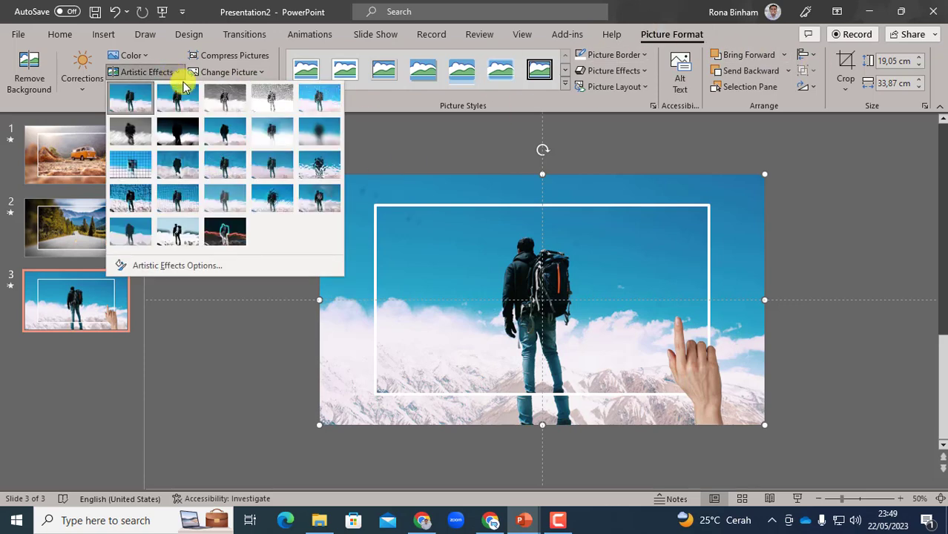
{"action": "left_click", "coordinate": [315, 133]}
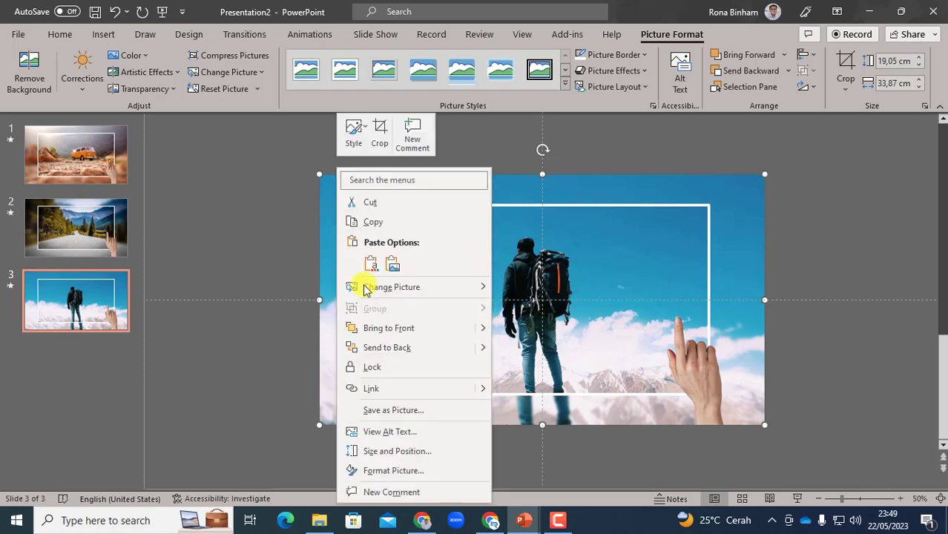
Set the background picture's blur radius to 50 in Format Picture.
{"action": "right_click", "coordinate": [334, 219]}
{"action": "left_click", "coordinate": [402, 470]}
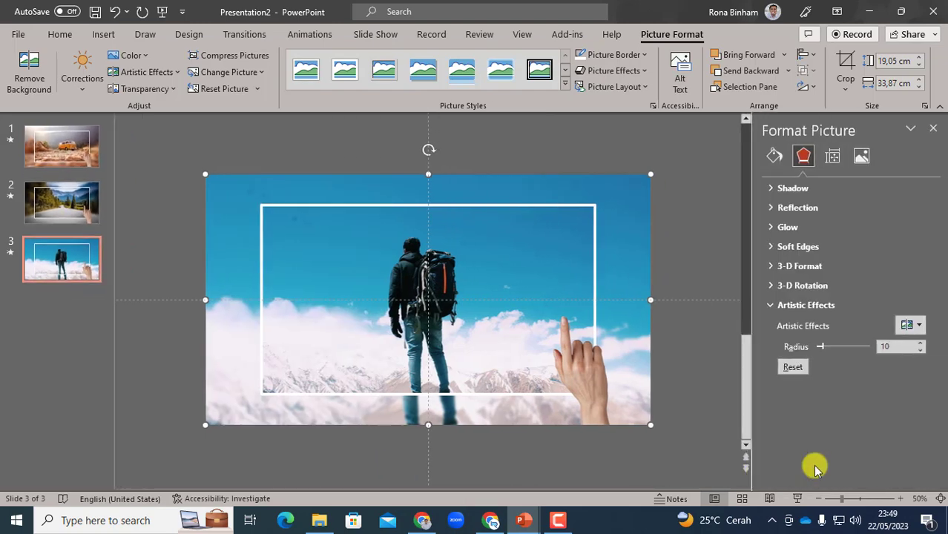
{"action": "left_click", "coordinate": [884, 348]}
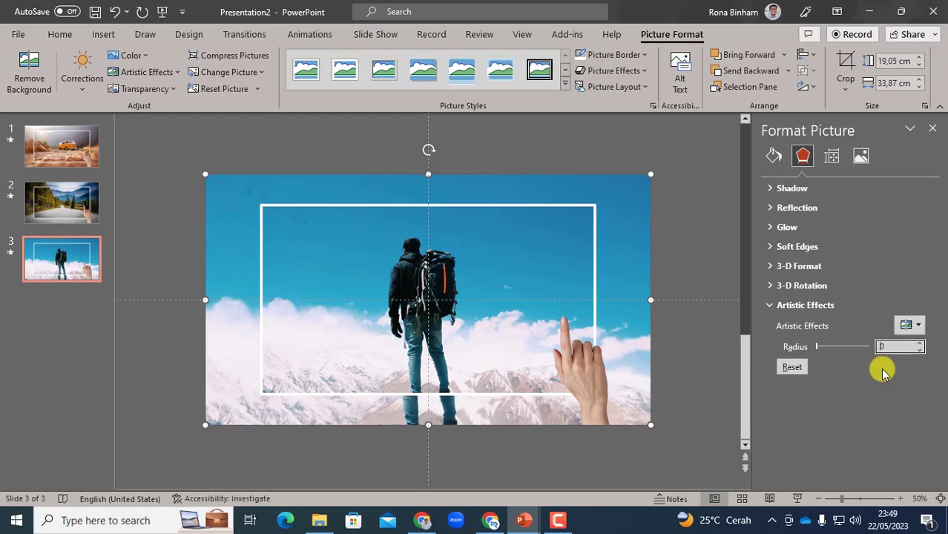
{"action": "type", "text": "5"}
{"action": "key", "text": "Return"}
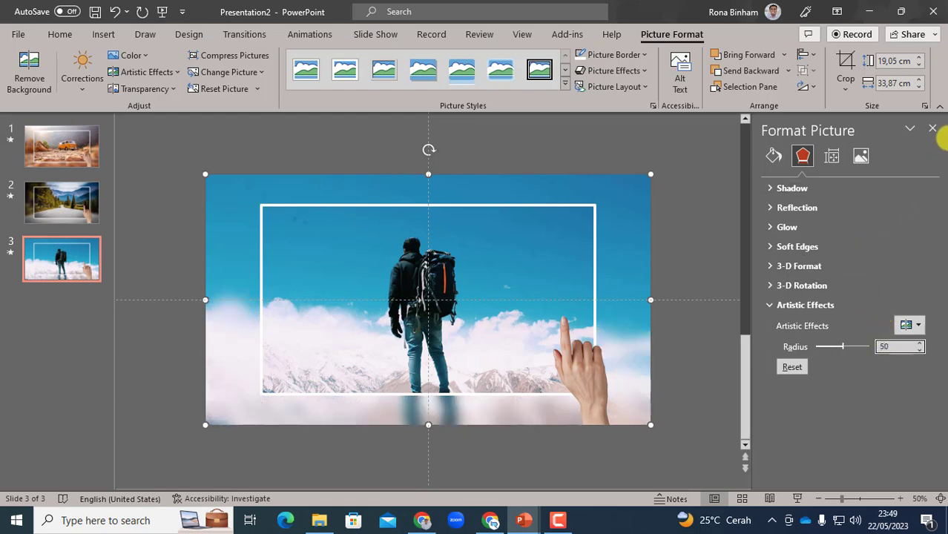
{"action": "left_click", "coordinate": [932, 131]}
{"action": "left_click", "coordinate": [670, 152]}
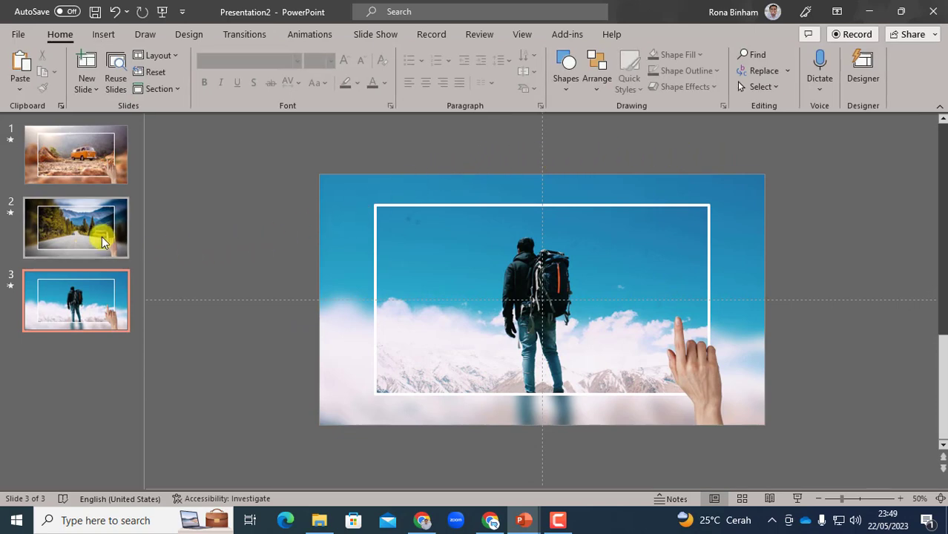
Cut the blurred van photo from slide 1.
{"action": "left_click", "coordinate": [122, 218]}
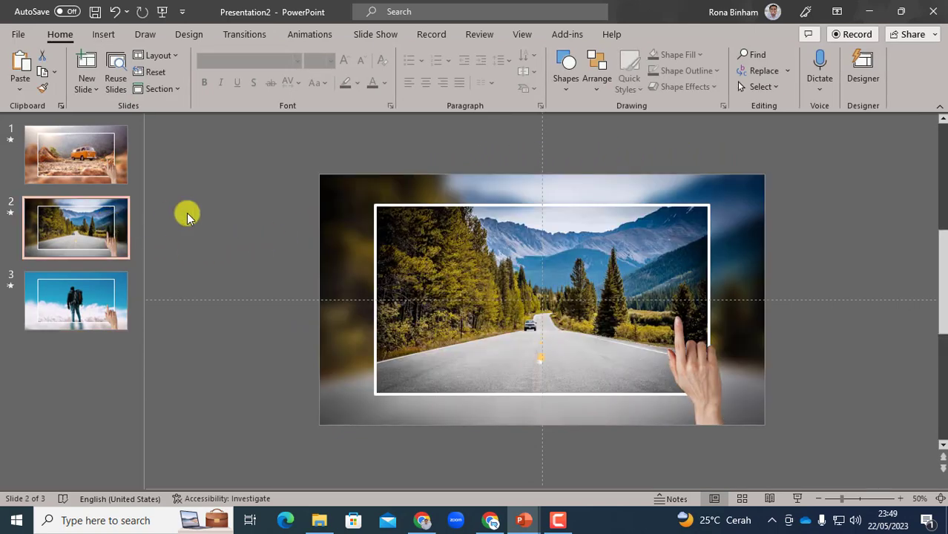
{"action": "left_click", "coordinate": [74, 148]}
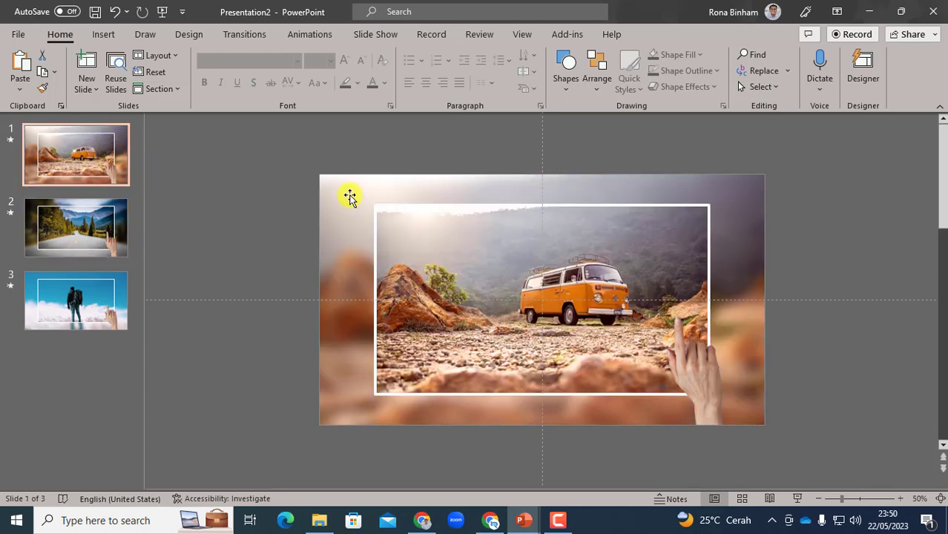
{"action": "left_click", "coordinate": [349, 185]}
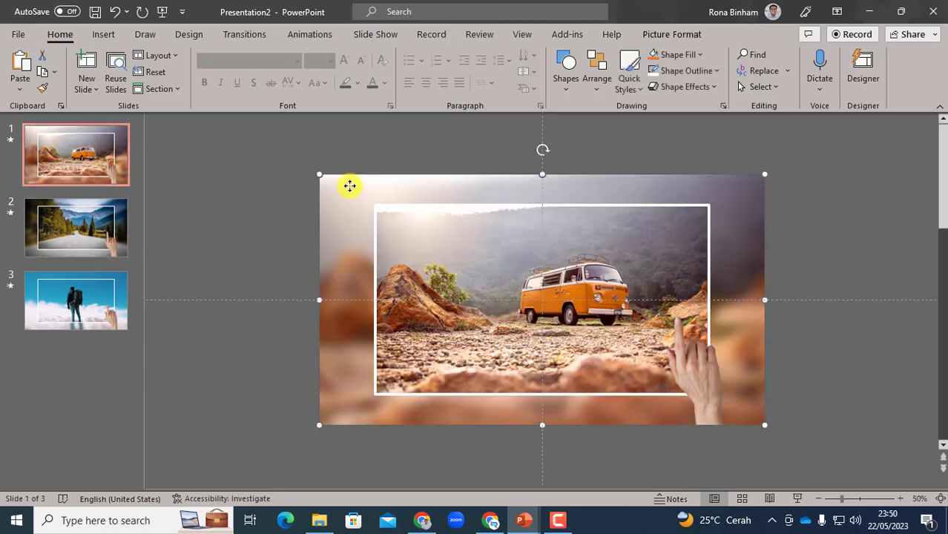
{"action": "left_click", "coordinate": [364, 127]}
{"action": "left_click", "coordinate": [342, 193]}
{"action": "right_click", "coordinate": [349, 184]}
{"action": "left_click", "coordinate": [364, 198]}
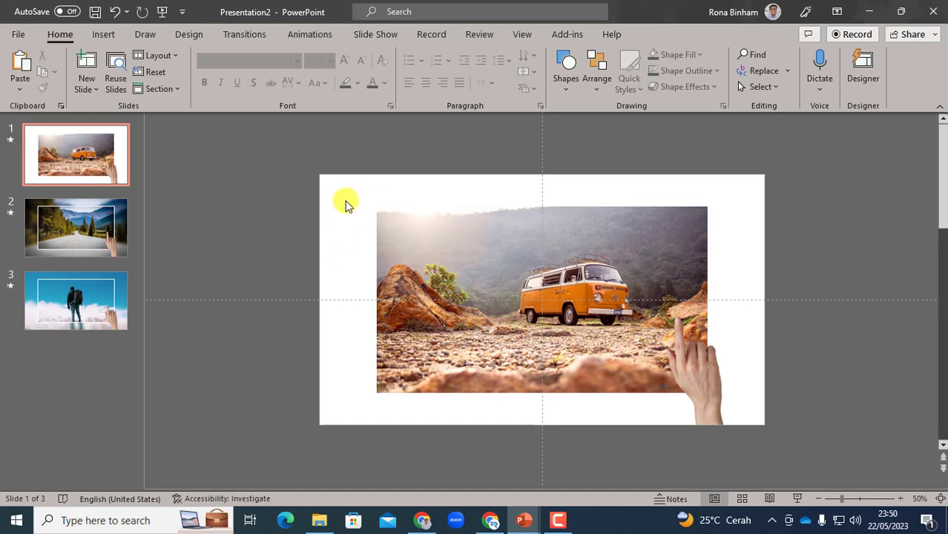
Fill slide 1's background with the cut photo from the clipboard.
{"action": "right_click", "coordinate": [341, 205]}
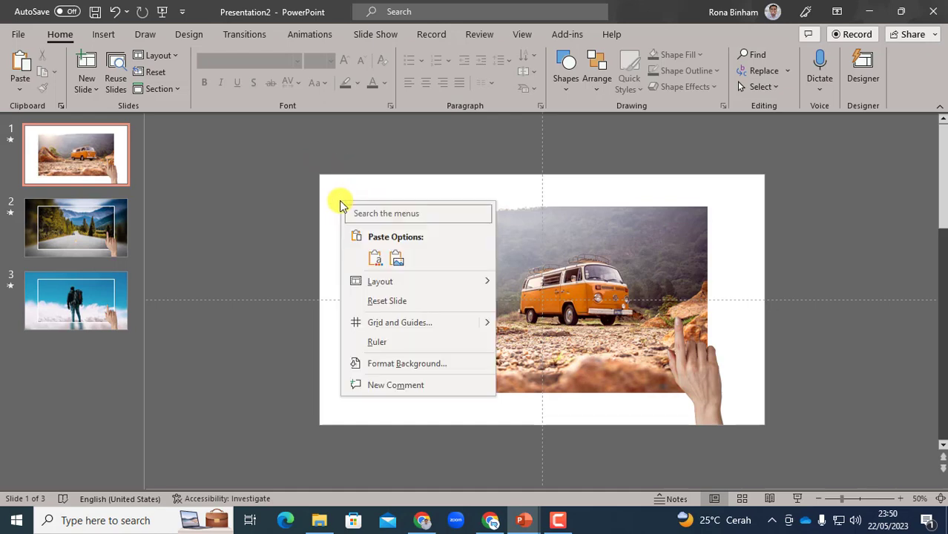
{"action": "left_click", "coordinate": [398, 366]}
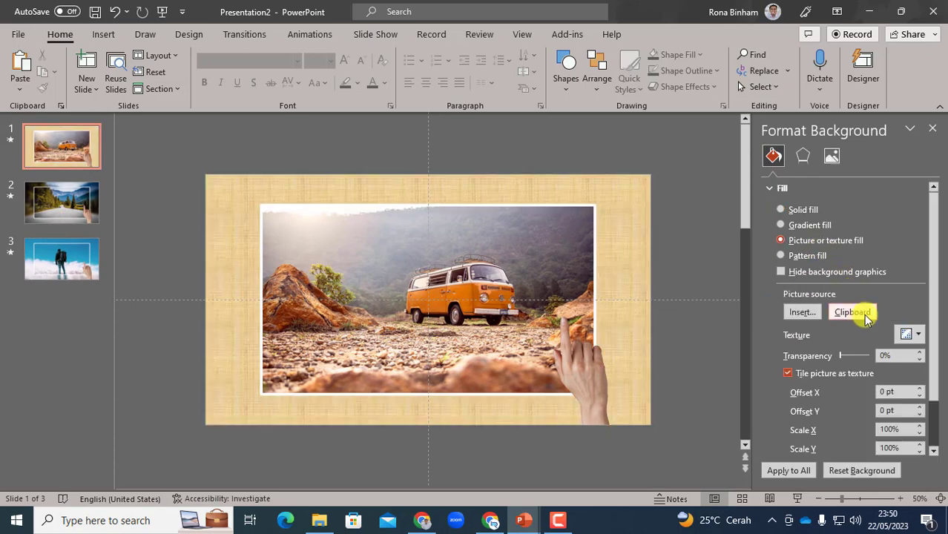
{"action": "left_click", "coordinate": [865, 315]}
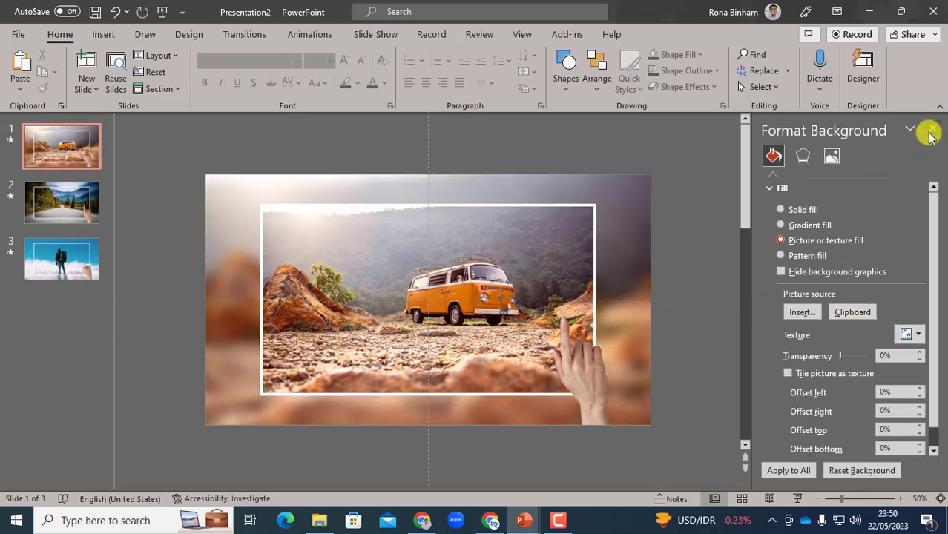
{"action": "left_click", "coordinate": [932, 129]}
{"action": "left_click", "coordinate": [111, 234]}
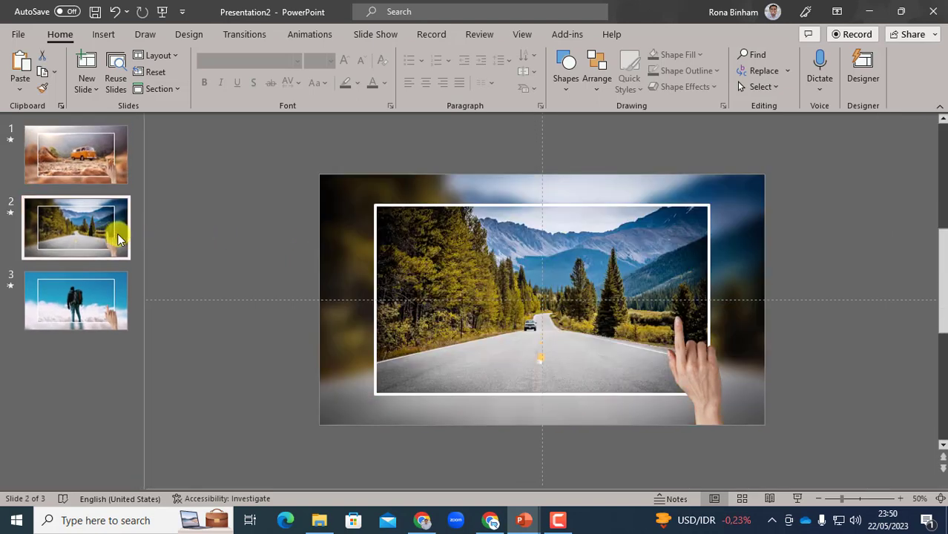
Cut slide 2's blurred road photo and use it as the slide's picture background fill.
{"action": "left_click", "coordinate": [340, 189]}
{"action": "right_click", "coordinate": [340, 189]}
{"action": "left_click", "coordinate": [364, 201]}
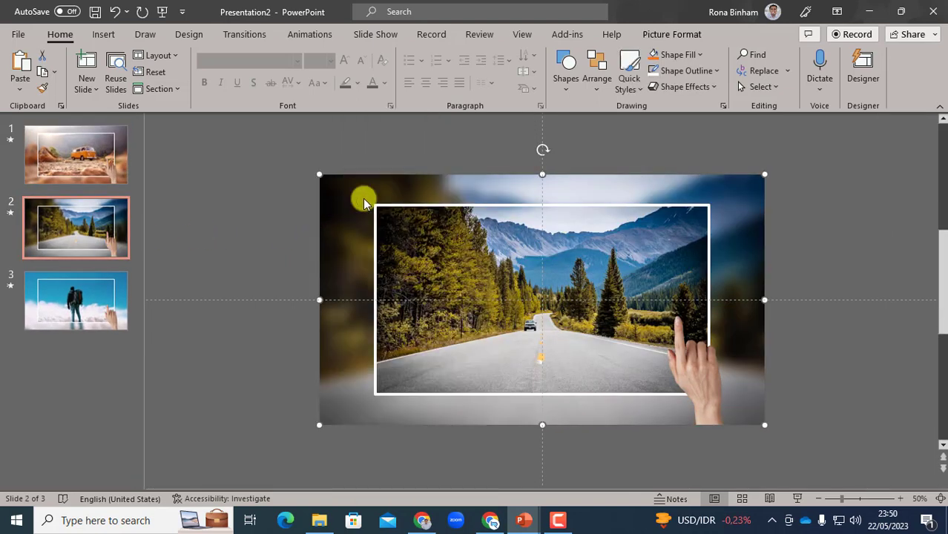
{"action": "right_click", "coordinate": [331, 192]}
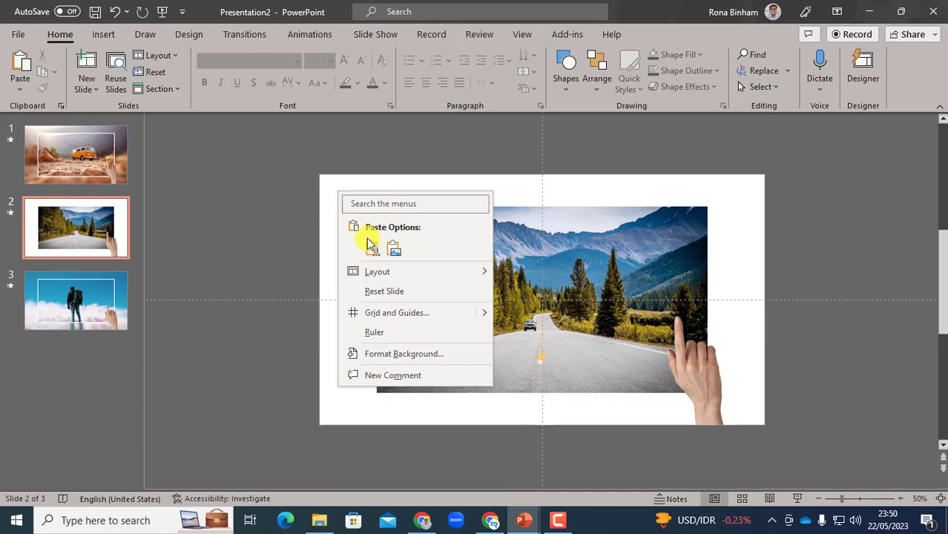
{"action": "left_click", "coordinate": [387, 353]}
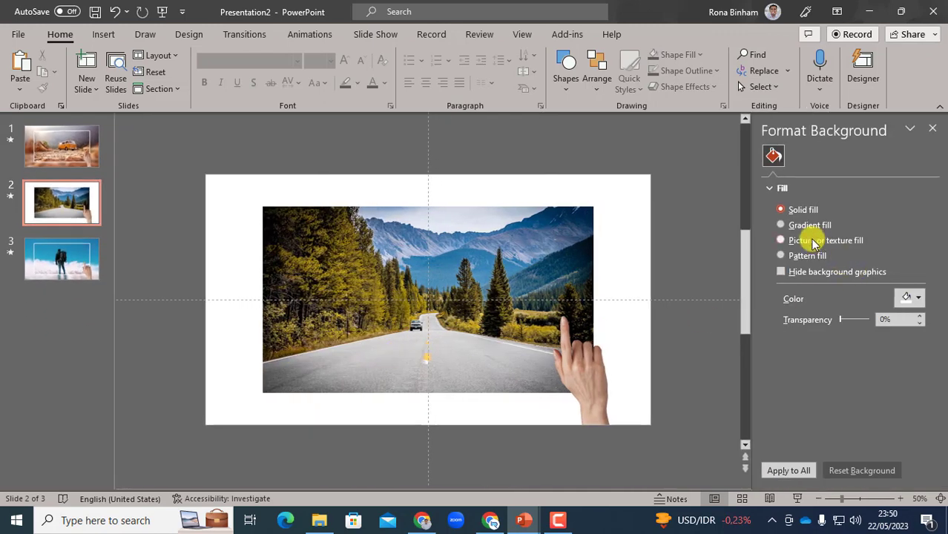
{"action": "left_click", "coordinate": [813, 242]}
{"action": "left_click", "coordinate": [860, 312]}
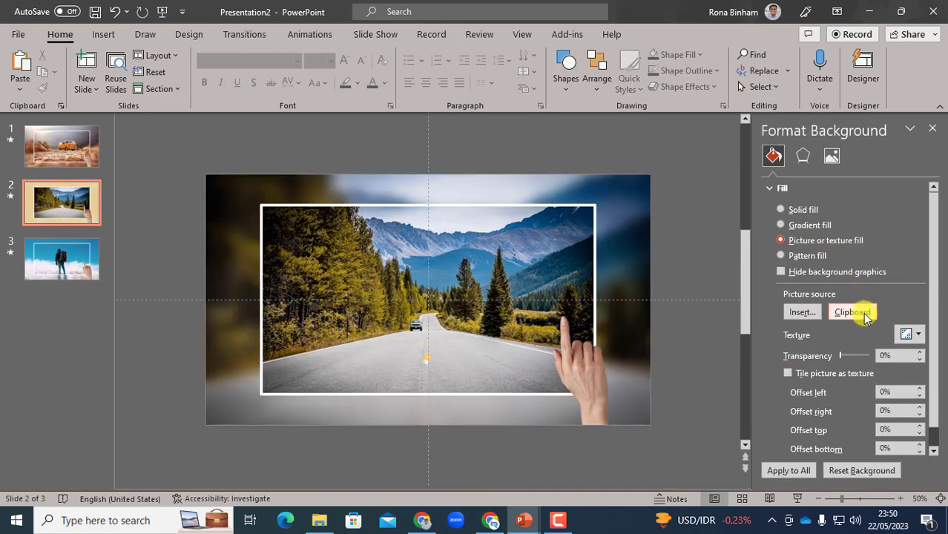
Cut slide 3's blurred hiker photo and use it as the slide's picture background fill.
{"action": "left_click", "coordinate": [82, 273]}
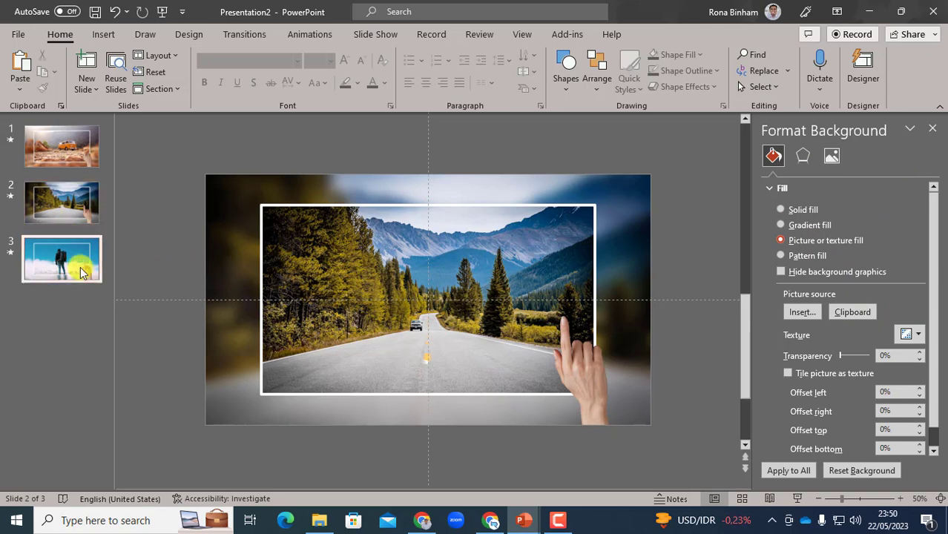
{"action": "left_click", "coordinate": [235, 179]}
{"action": "right_click", "coordinate": [237, 180]}
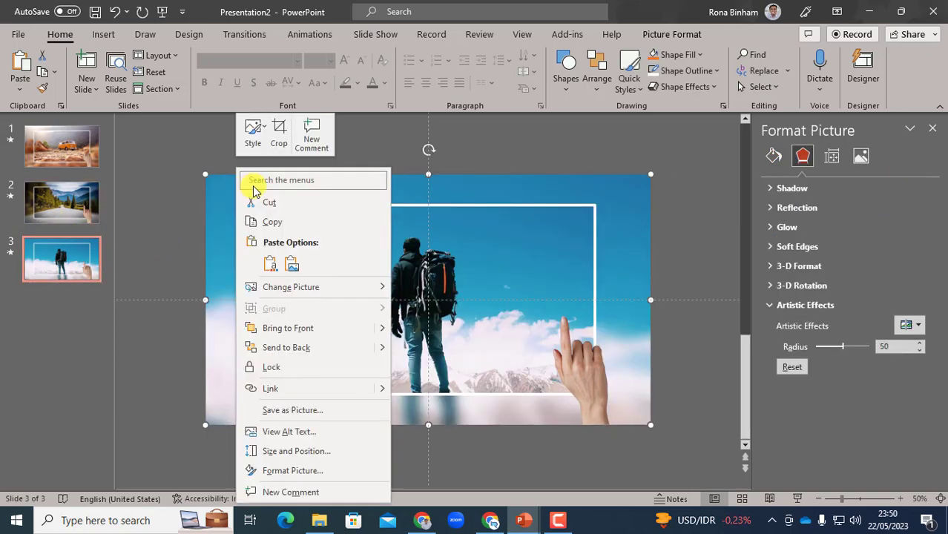
{"action": "left_click", "coordinate": [250, 201]}
{"action": "right_click", "coordinate": [223, 202]}
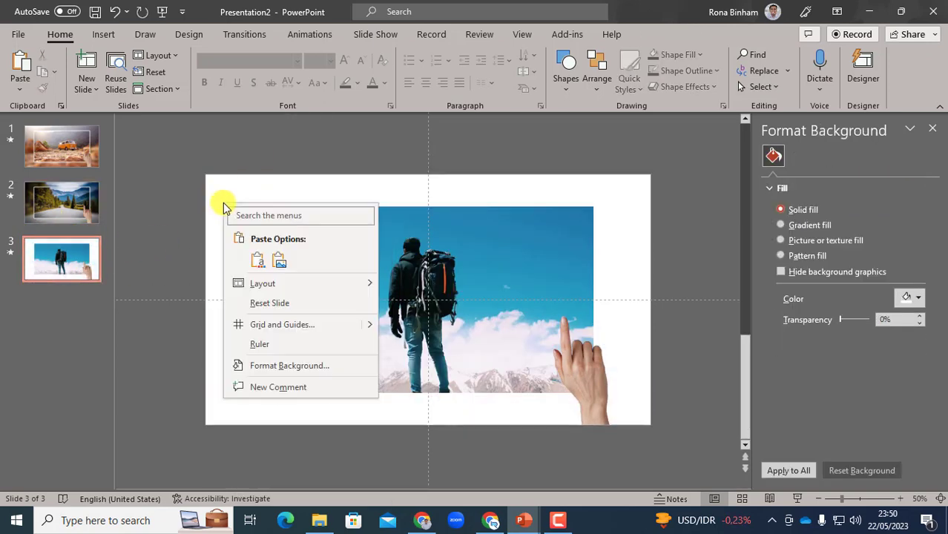
{"action": "left_click", "coordinate": [302, 366]}
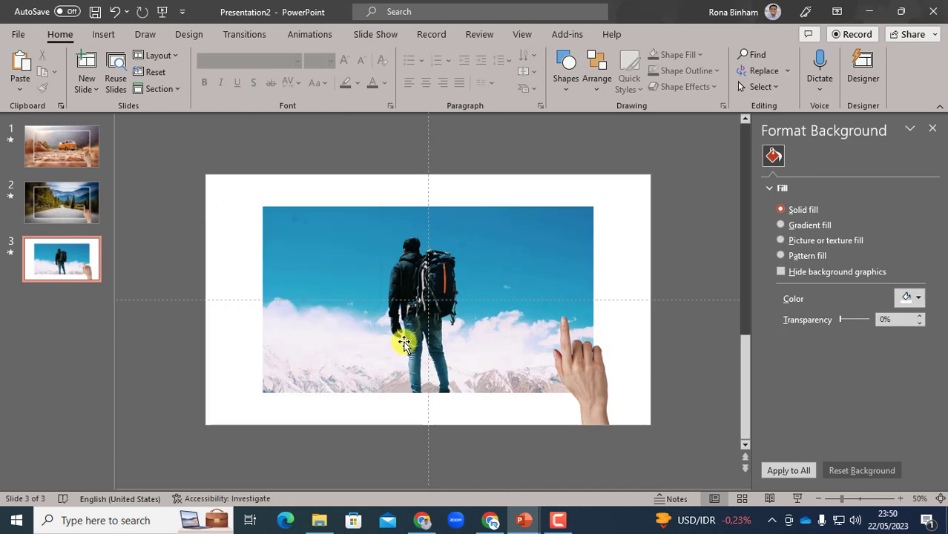
{"action": "left_click", "coordinate": [784, 241]}
{"action": "left_click", "coordinate": [852, 311]}
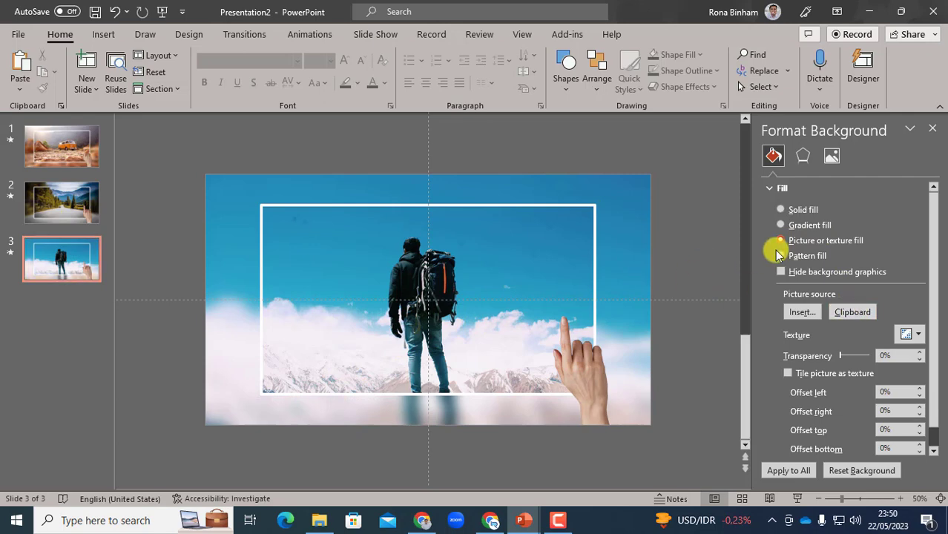
{"action": "left_click", "coordinate": [932, 128]}
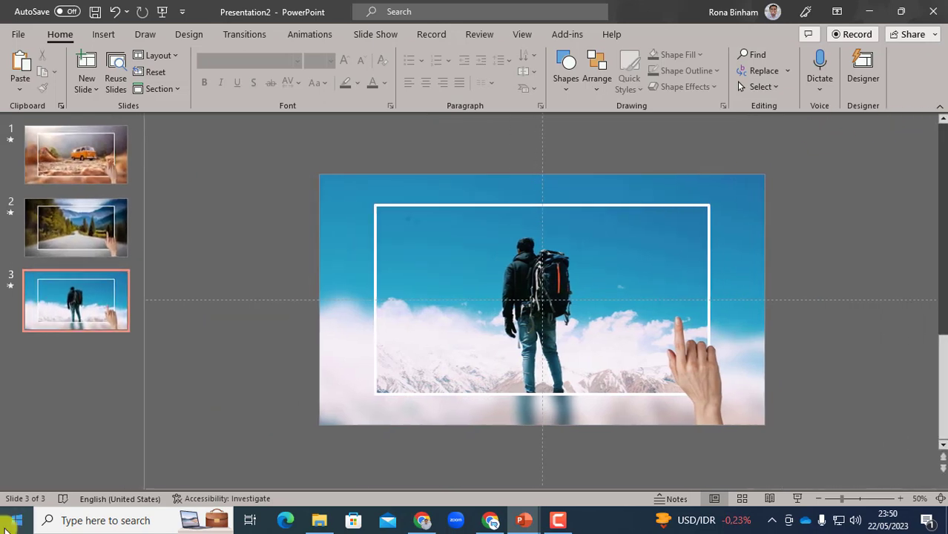
Give slides 2 and 3 a Pan transition with the From Right effect option.
{"action": "left_click", "coordinate": [94, 152]}
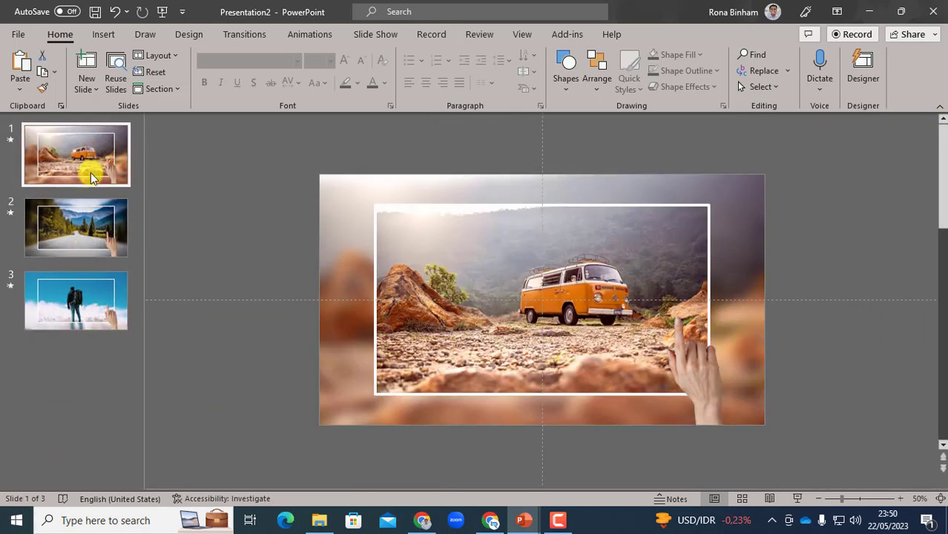
{"action": "left_click", "coordinate": [91, 213]}
{"action": "left_click", "coordinate": [91, 285]}
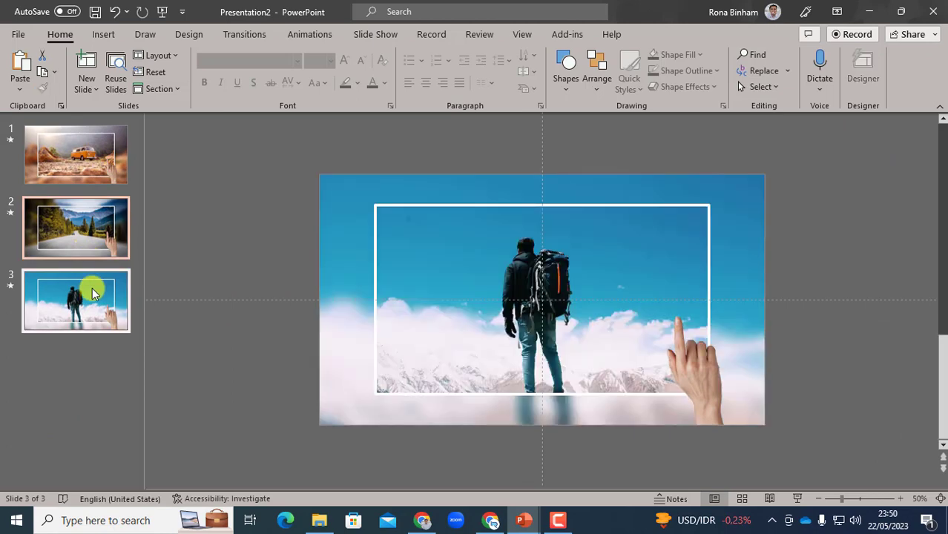
{"action": "left_click", "coordinate": [260, 35]}
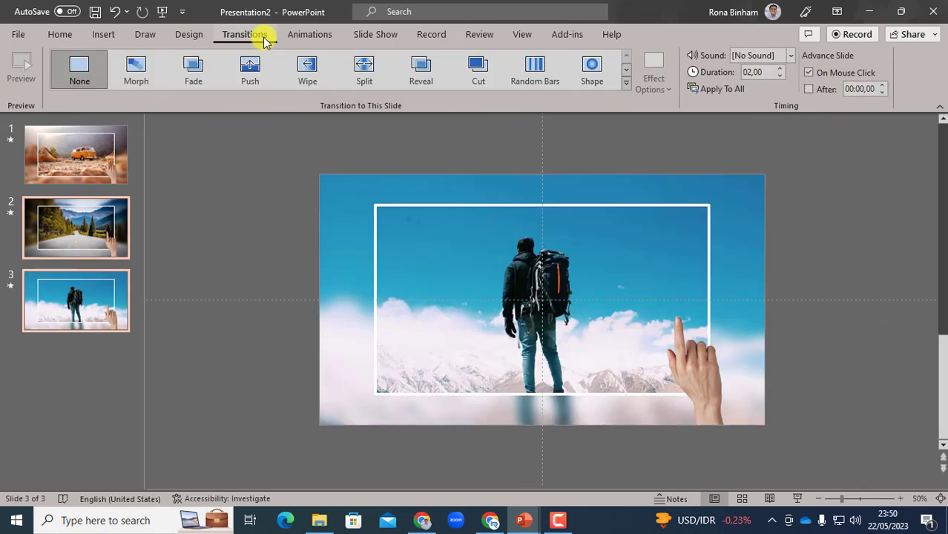
{"action": "left_click", "coordinate": [625, 83]}
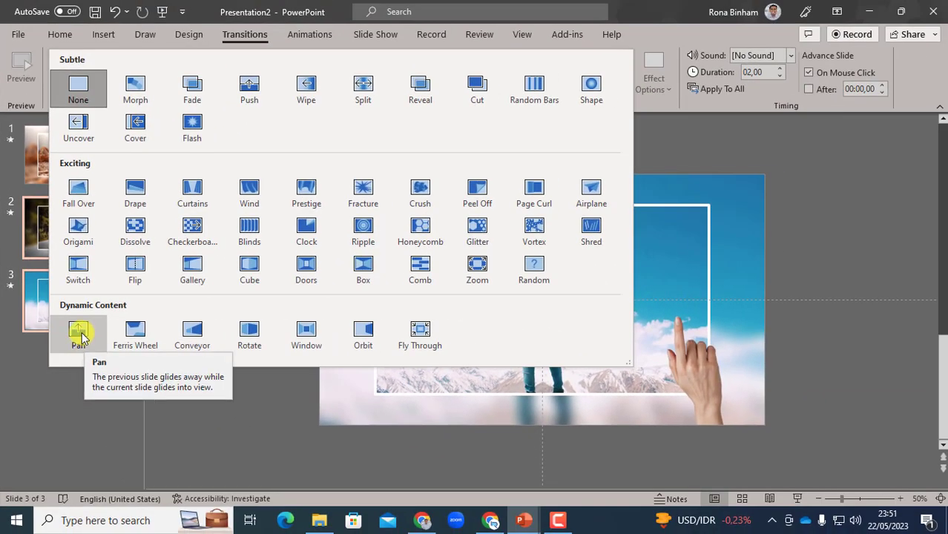
{"action": "left_click", "coordinate": [80, 335]}
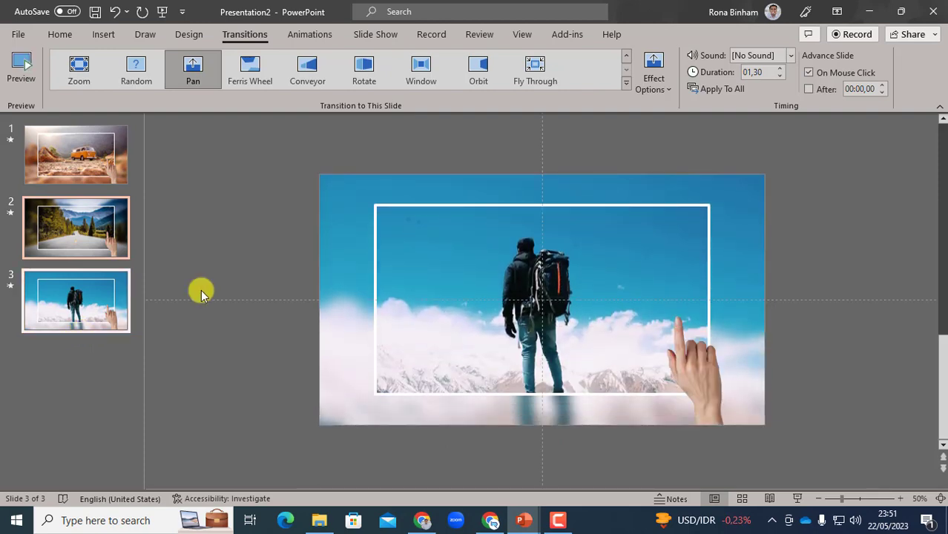
{"action": "left_click", "coordinate": [654, 83]}
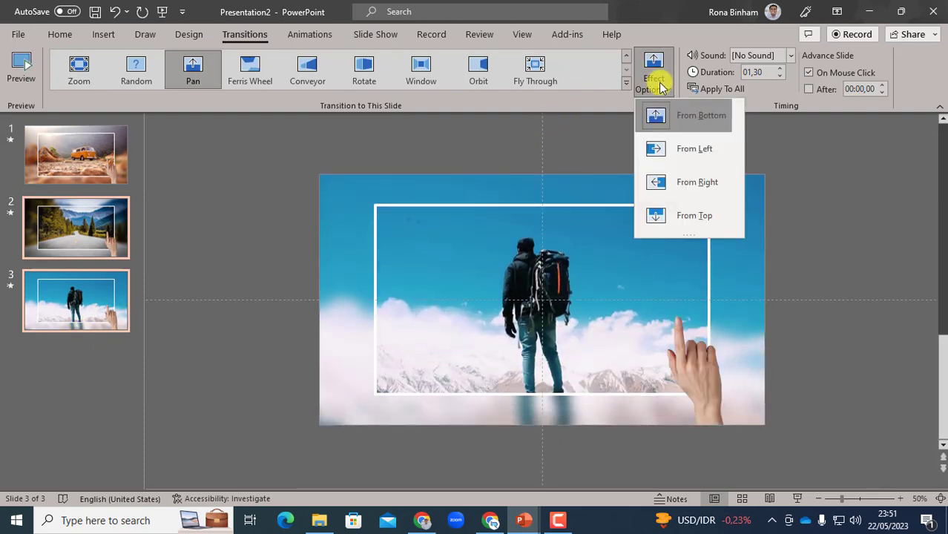
{"action": "left_click", "coordinate": [680, 186]}
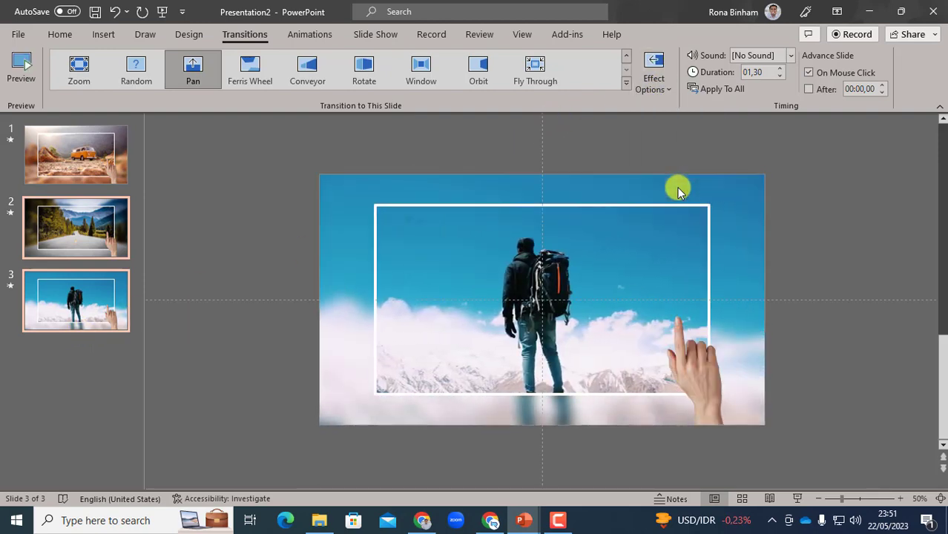
{"action": "left_click", "coordinate": [78, 157]}
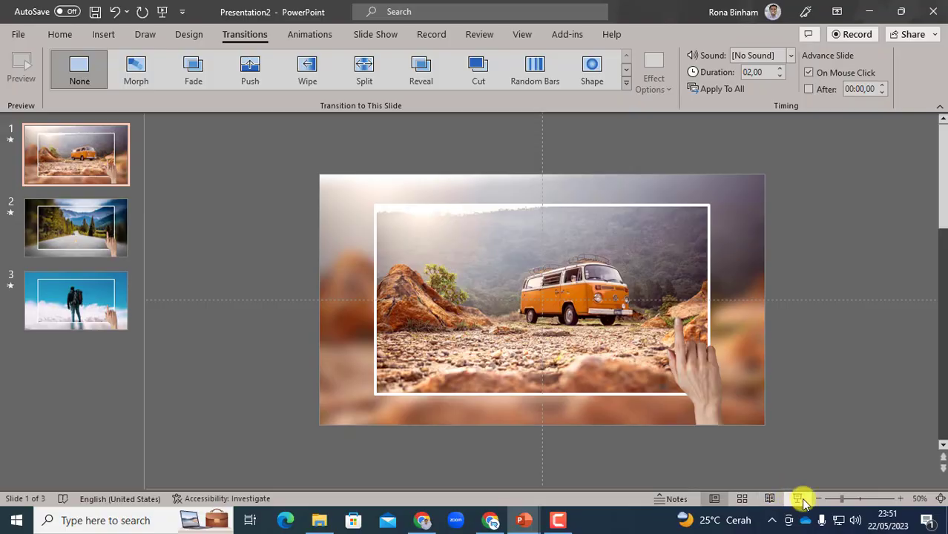
Start the full-screen slide show from slide 1.
{"action": "left_click", "coordinate": [797, 498]}
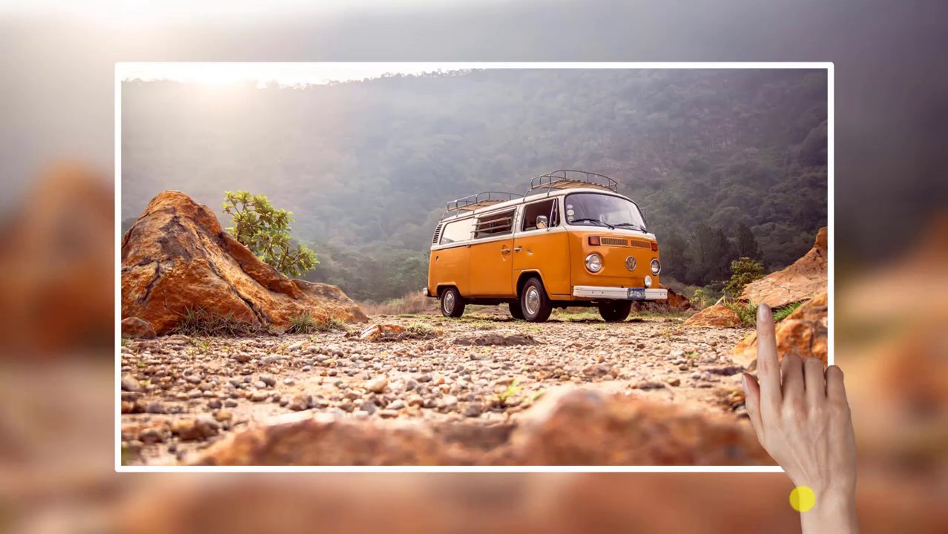